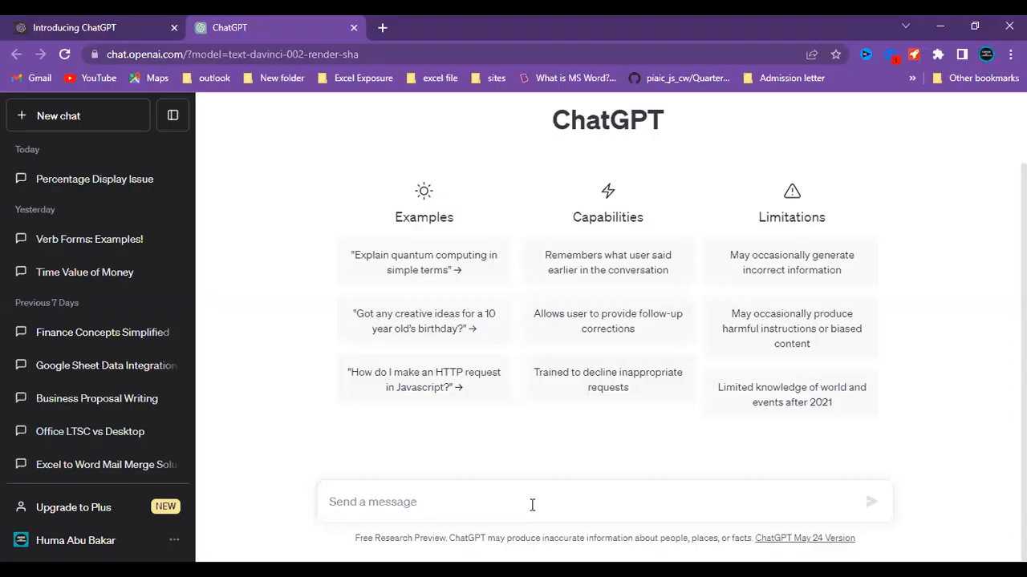
Step: Ask ChatGPT "I do not know How to use Vlookup, explain" and review the syntax breakdown and example in its answer
{"action": "type", "text": "sUGGES"}
{"action": "key", "text": "BackSpace"}
{"action": "key", "text": "BackSpace"}
{"action": "key", "text": "BackSpace"}
{"action": "key", "text": "BackSpace"}
{"action": "key", "text": "BackSpace"}
{"action": "key", "text": "BackSpace"}
{"action": "type", "text": "I dont"}
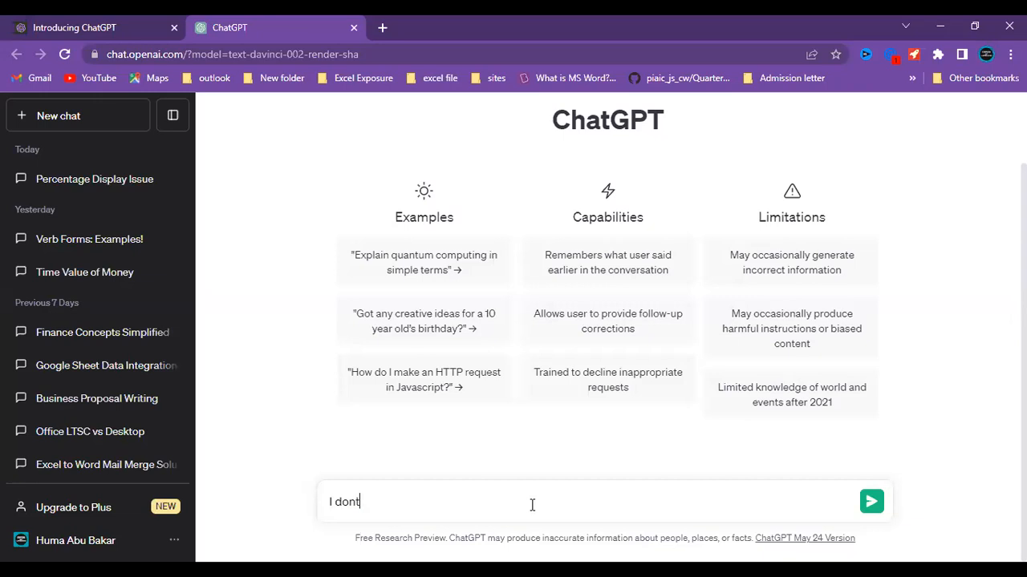
{"action": "key", "text": "BackSpace"}
{"action": "key", "text": "BackSpace"}
{"action": "type", "text": "not know How tp"}
{"action": "key", "text": "BackSpace"}
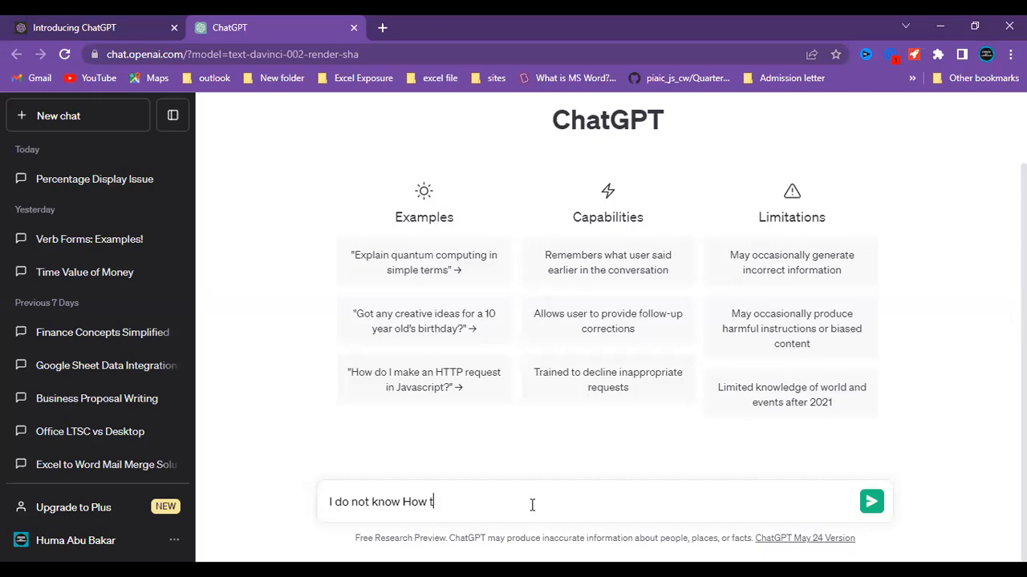
{"action": "type", "text": "o use Vlookup, explain"}
{"action": "key", "text": "Return"}
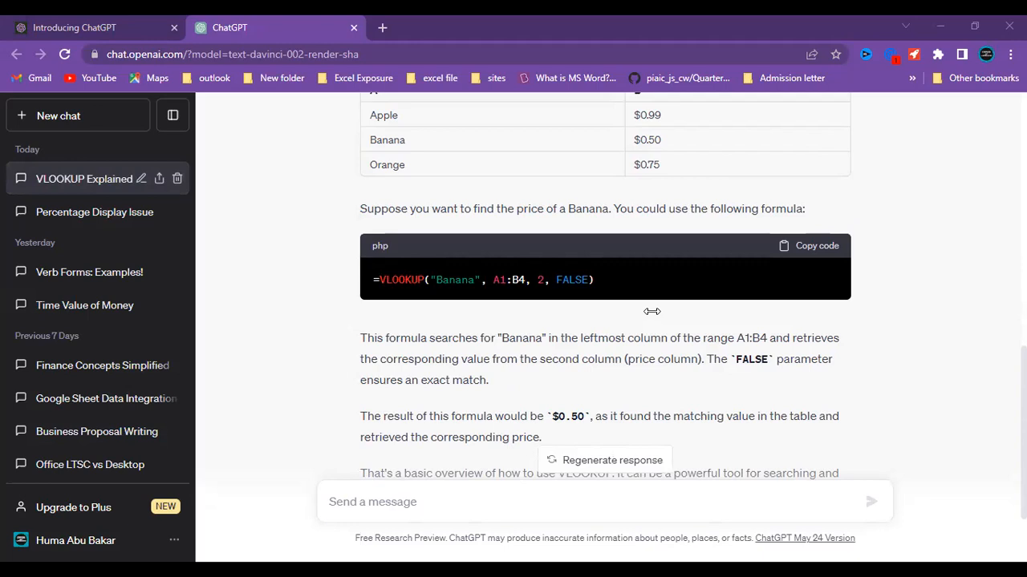
{"action": "scroll", "coordinate": [563, 137], "scroll_direction": "up", "scroll_amount": 1}
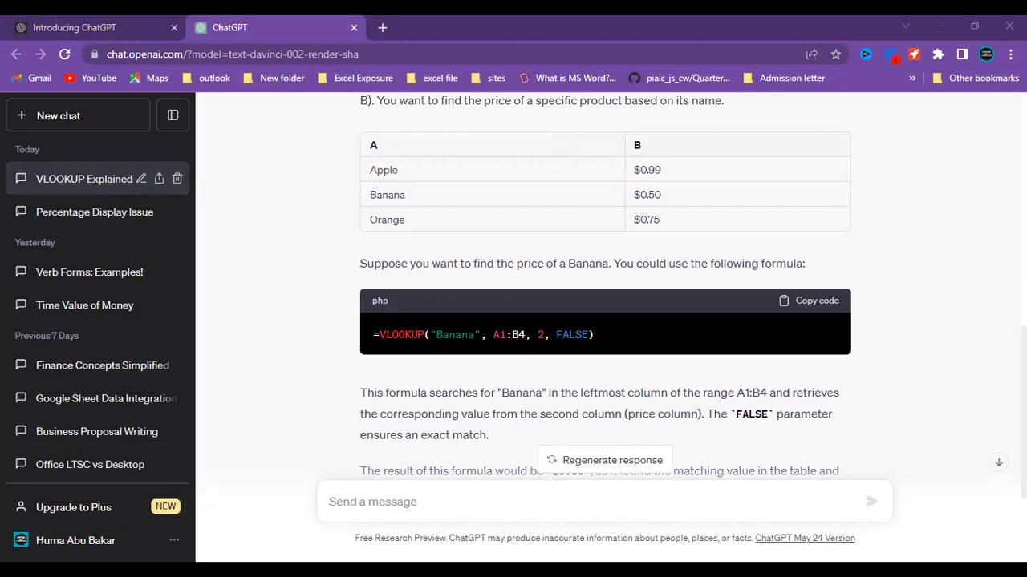
{"action": "scroll", "coordinate": [605, 289], "scroll_direction": "up", "scroll_amount": 4}
{"action": "scroll", "coordinate": [575, 436], "scroll_direction": "up", "scroll_amount": 1}
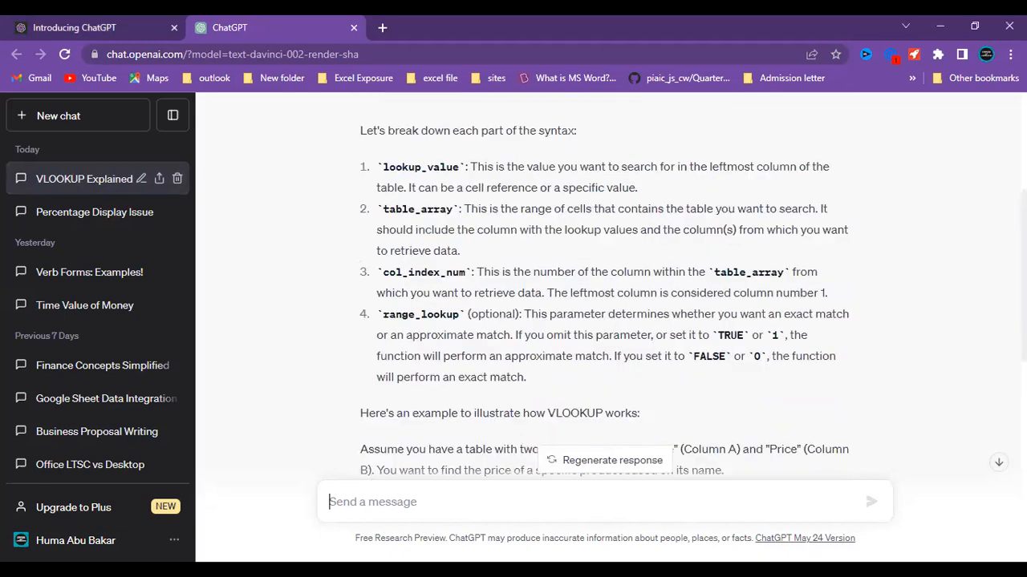
{"action": "scroll", "coordinate": [574, 436], "scroll_direction": "down", "scroll_amount": 7}
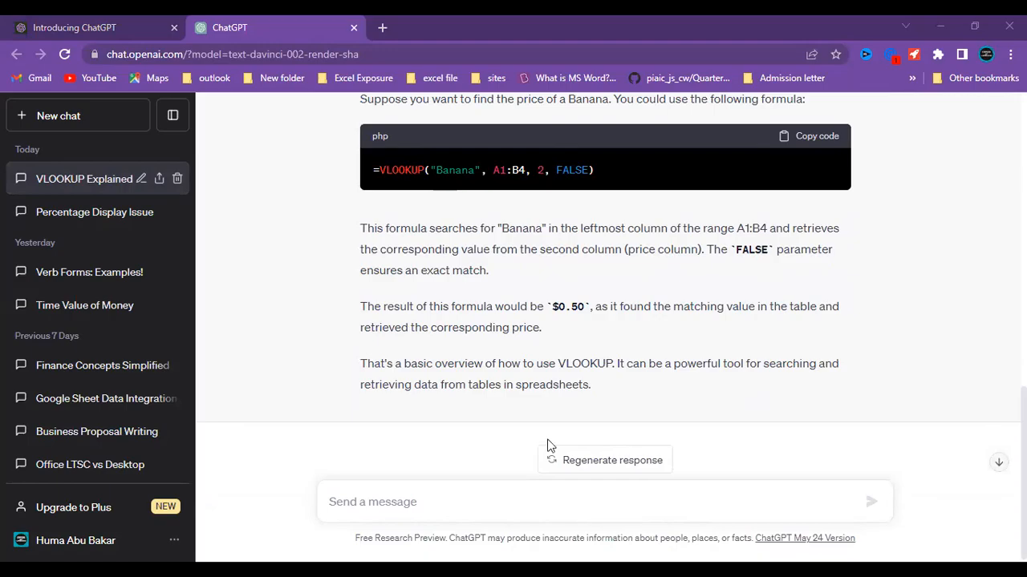
Step: Switch to the Excel Keyboard Shortcuts workbook in Excel and open the Level_2 sheet
{"action": "key", "text": "alt+Tab"}
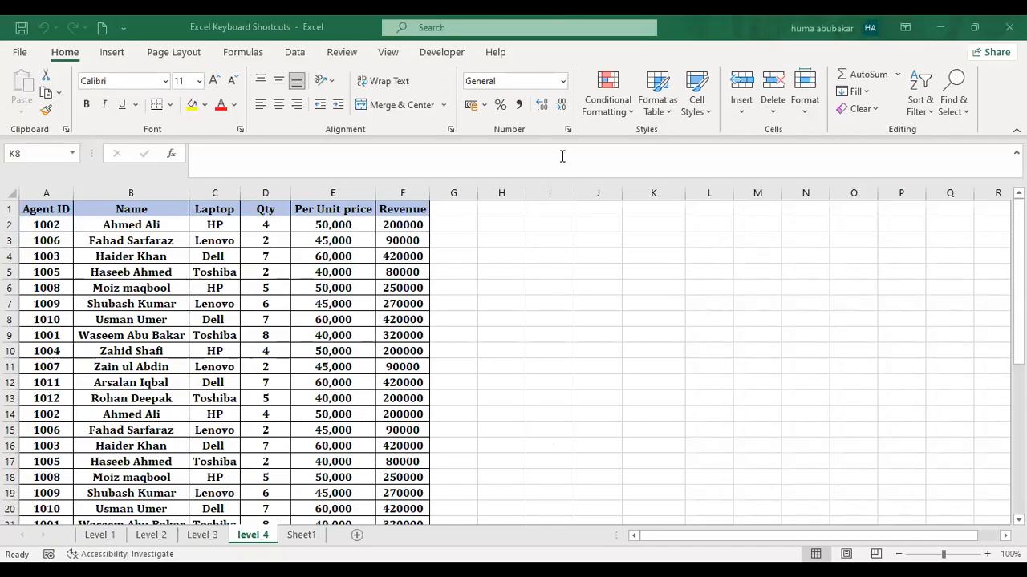
{"action": "left_click", "coordinate": [484, 239]}
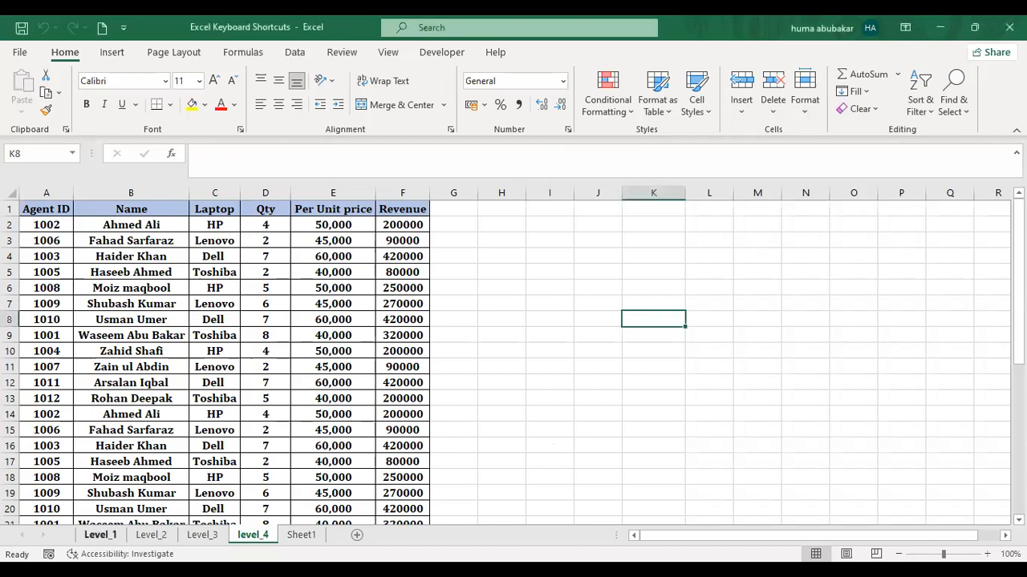
{"action": "left_click", "coordinate": [158, 536]}
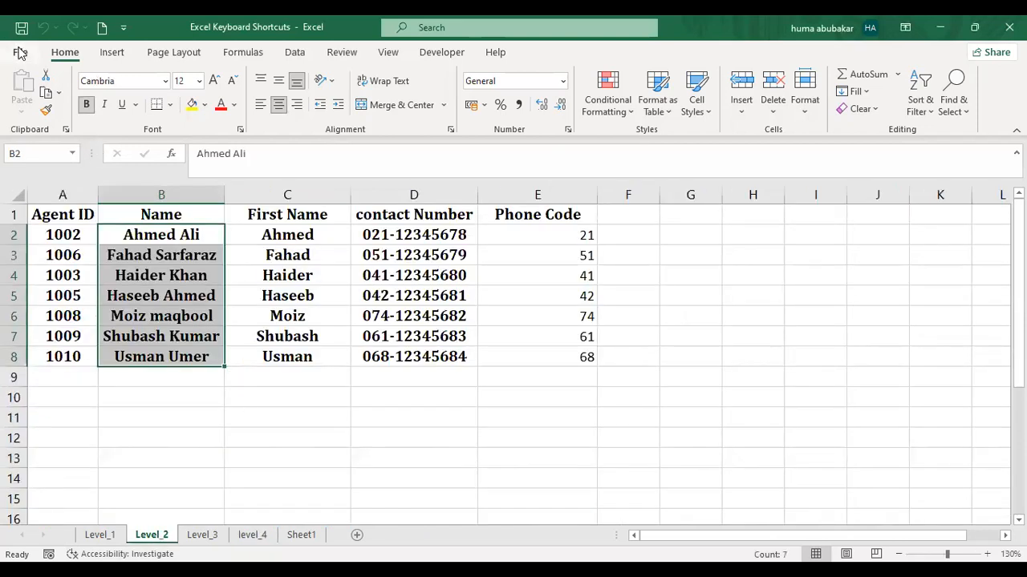
{"action": "left_click", "coordinate": [20, 52]}
{"action": "key", "text": "Escape"}
{"action": "key", "text": "alt+f"}
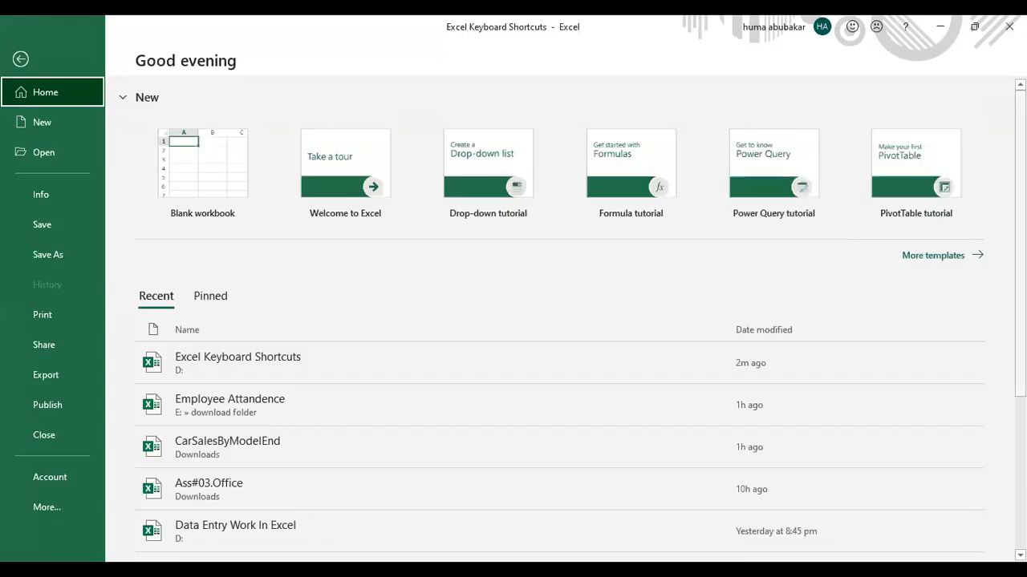
{"action": "scroll", "coordinate": [562, 321], "scroll_direction": "down", "scroll_amount": 5}
{"action": "left_click", "coordinate": [559, 459]}
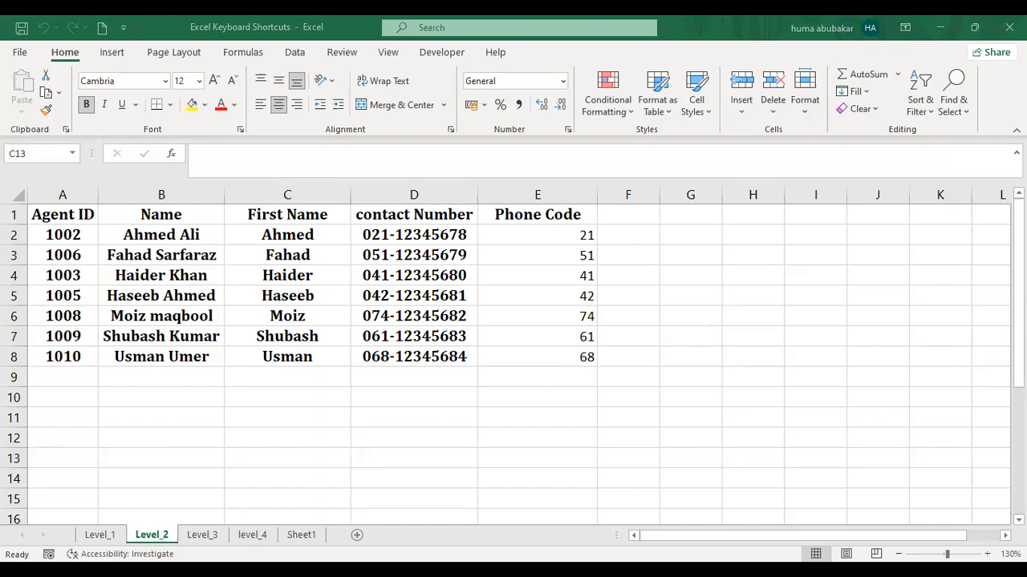
Step: Clear the First Name values in C2:C8 and the Phone Code values in E2:E8 on the Level_2 sheet
{"action": "left_click_drag", "start_coordinate": [300, 228], "coordinate": [307, 356]}
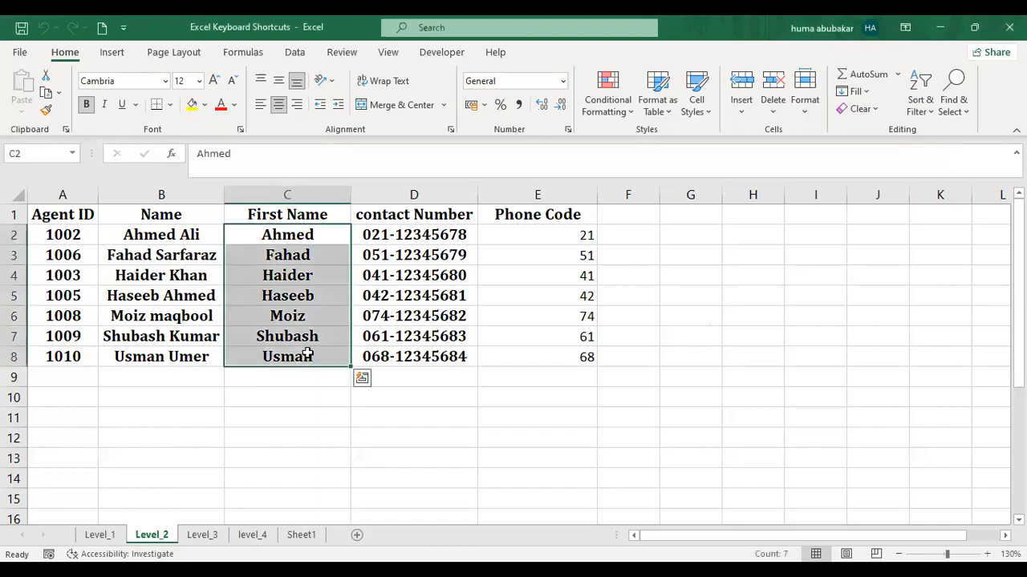
{"action": "key", "text": "Delete"}
{"action": "left_click_drag", "start_coordinate": [535, 234], "coordinate": [542, 356]}
{"action": "key", "text": "Delete"}
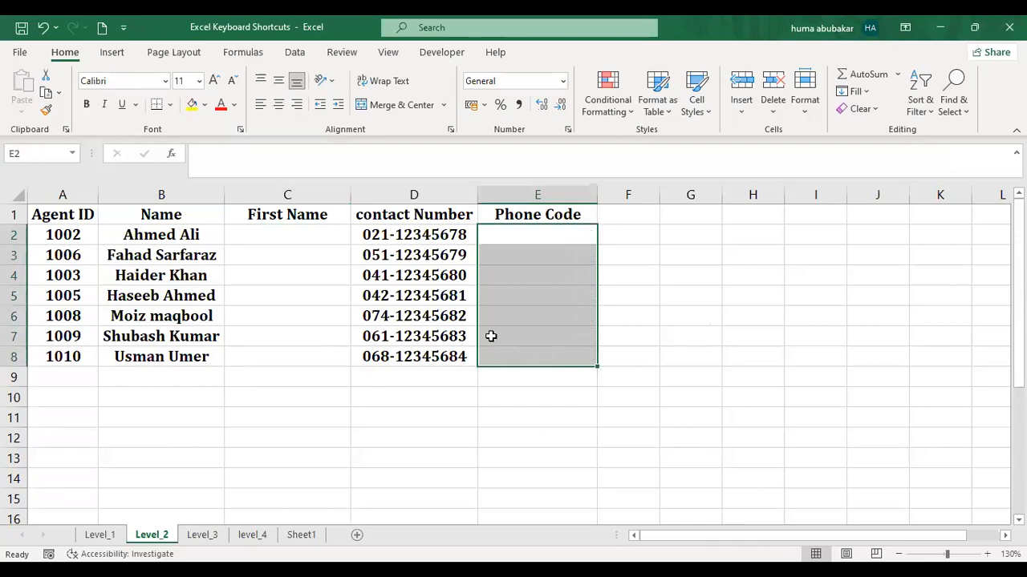
Step: Insert a blank column before the Name column on the Level_1 sheet, and delete that new column again
{"action": "left_click", "coordinate": [102, 535]}
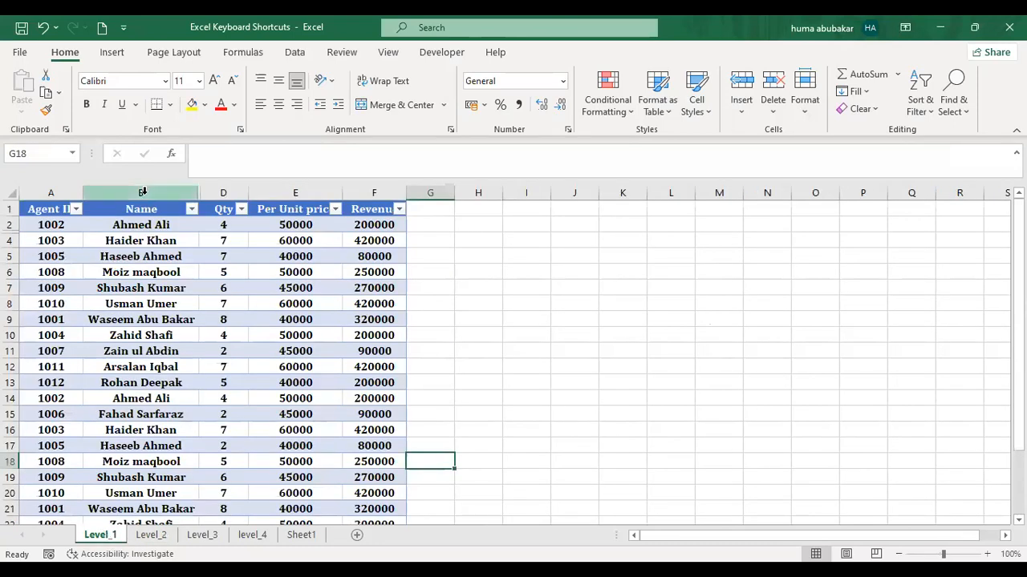
{"action": "left_click", "coordinate": [144, 192]}
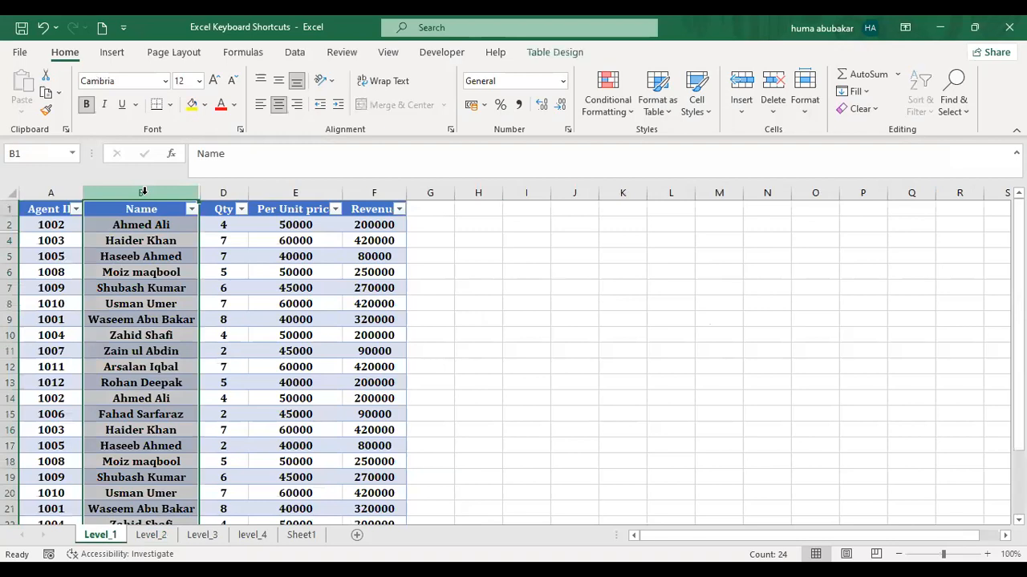
{"action": "key", "text": "ctrl+shift+plus"}
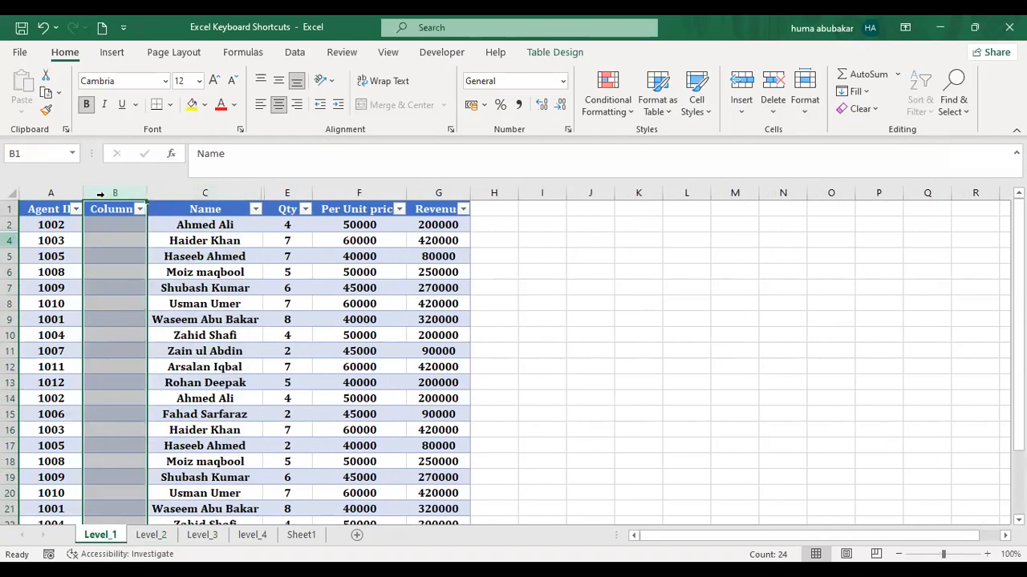
{"action": "left_click", "coordinate": [116, 186]}
{"action": "left_click", "coordinate": [116, 187]}
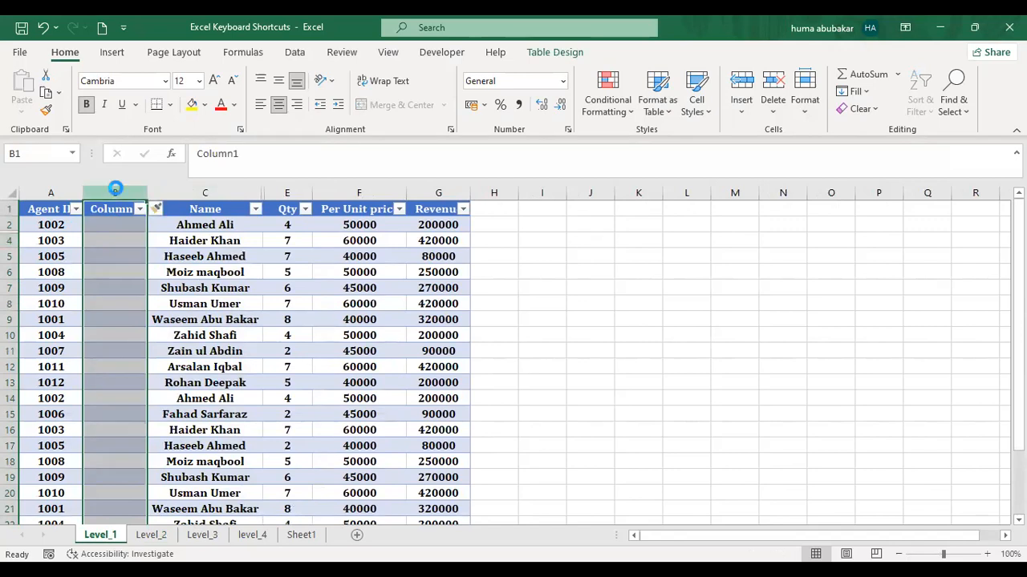
{"action": "key", "text": "ctrl+minus"}
{"action": "left_click", "coordinate": [212, 271]}
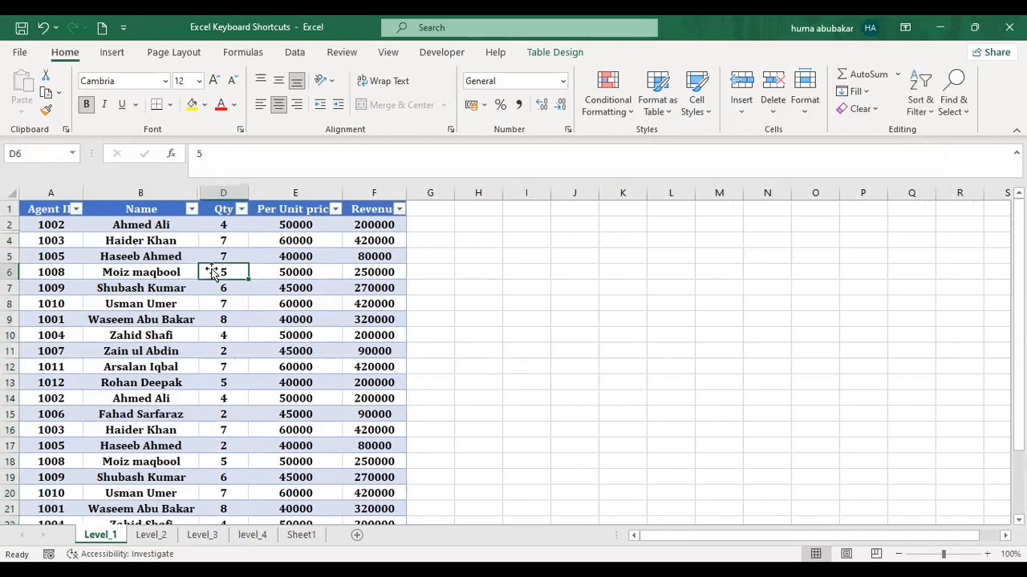
Step: On the Level_2 sheet, enter the first agent's first name in C2 and Flash Fill the First Name column through C8
{"action": "left_click", "coordinate": [153, 535]}
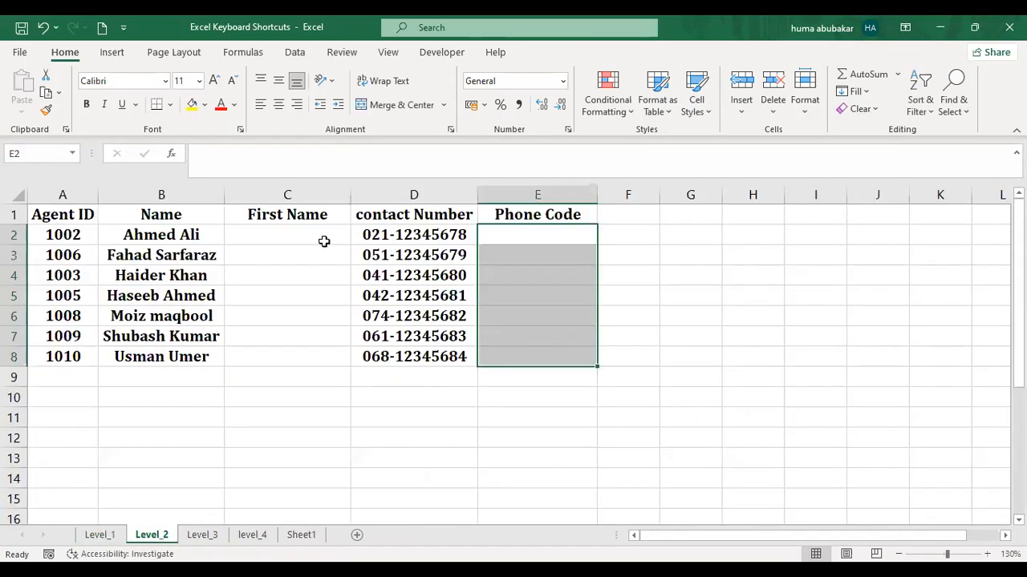
{"action": "left_click", "coordinate": [323, 239]}
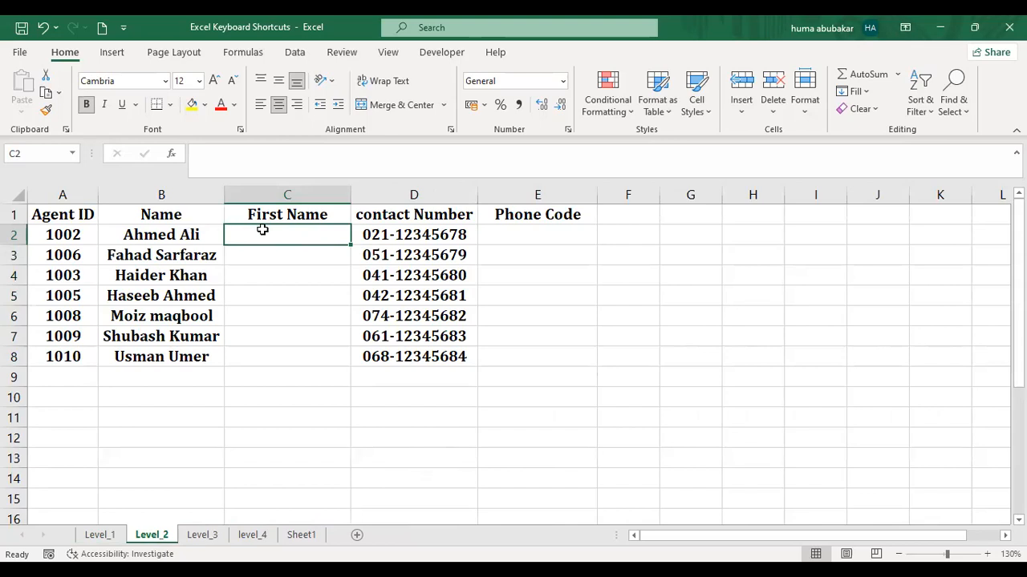
{"action": "type", "text": "Ahmed"}
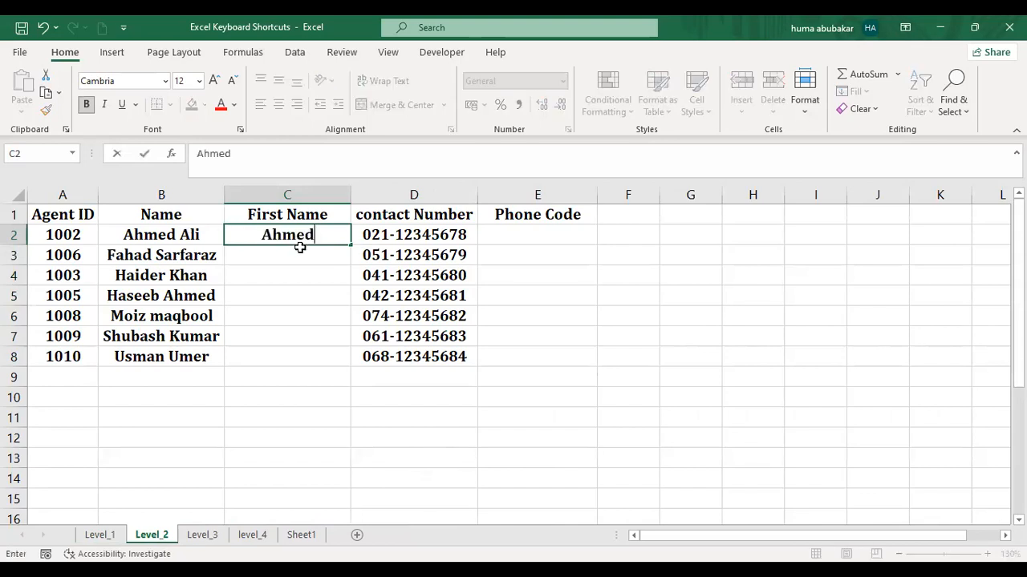
{"action": "left_click", "coordinate": [338, 273]}
{"action": "left_click", "coordinate": [310, 235]}
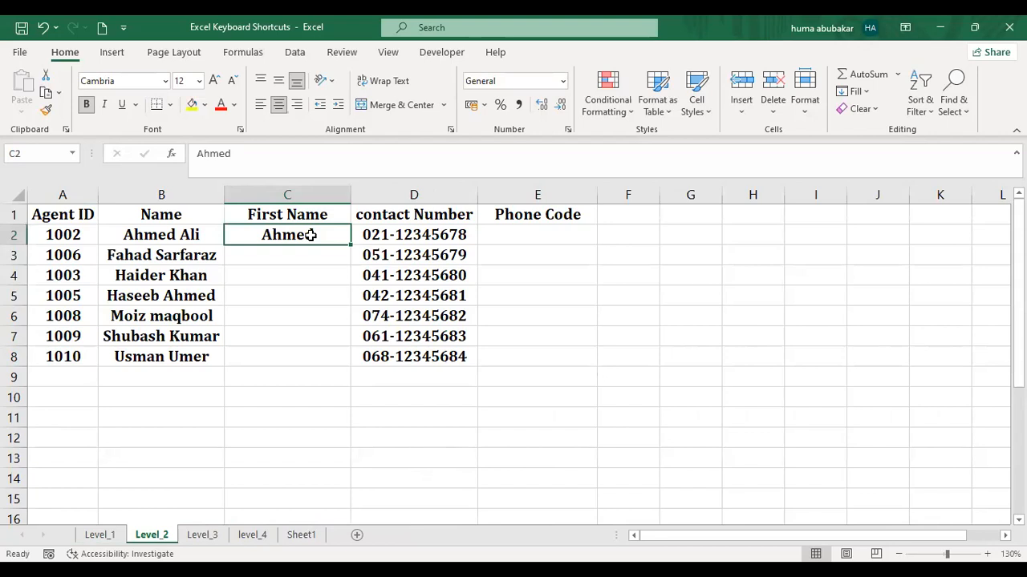
{"action": "left_click_drag", "start_coordinate": [312, 236], "coordinate": [312, 357]}
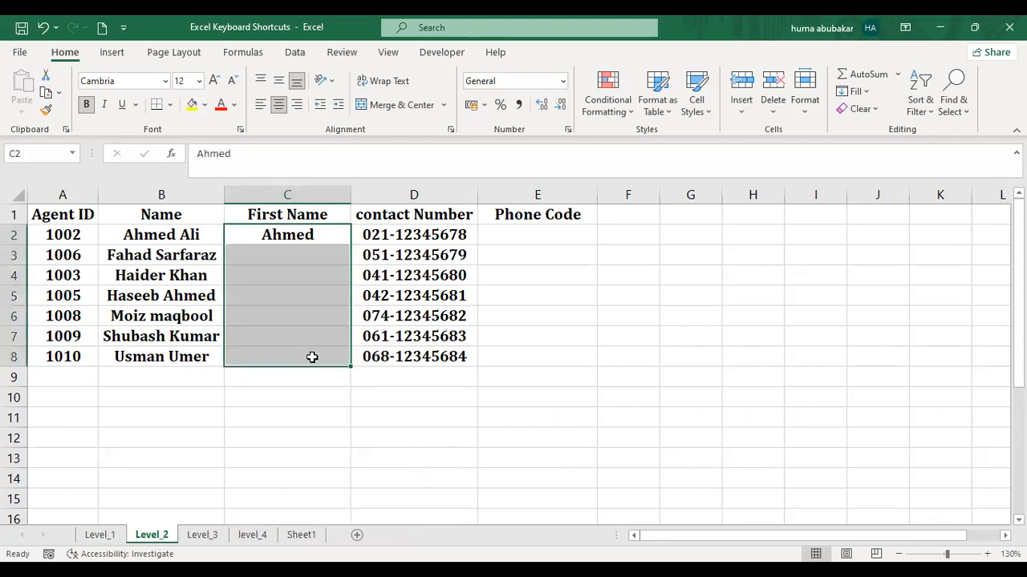
{"action": "key", "text": "ctrl+e"}
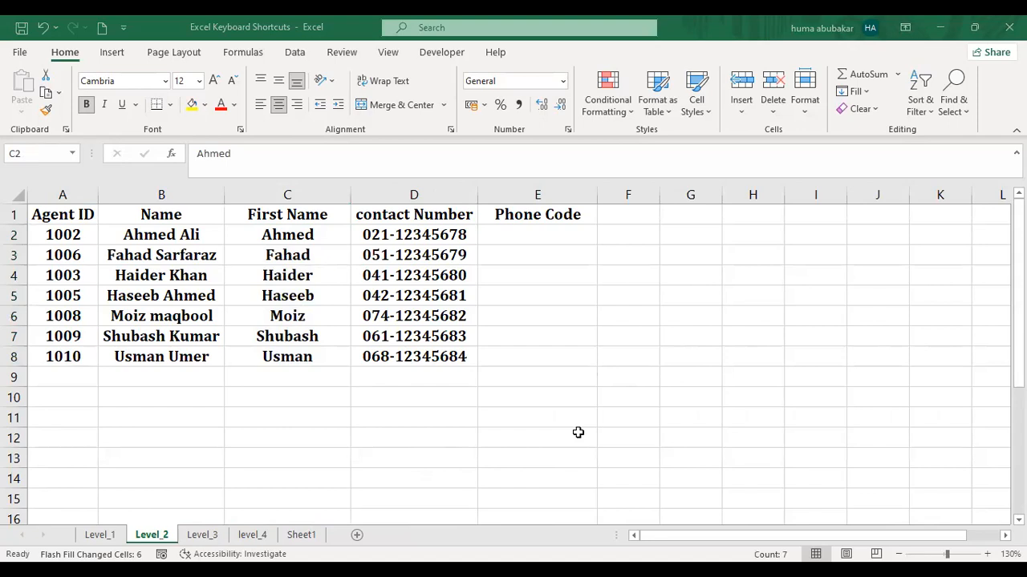
{"action": "left_click", "coordinate": [314, 384]}
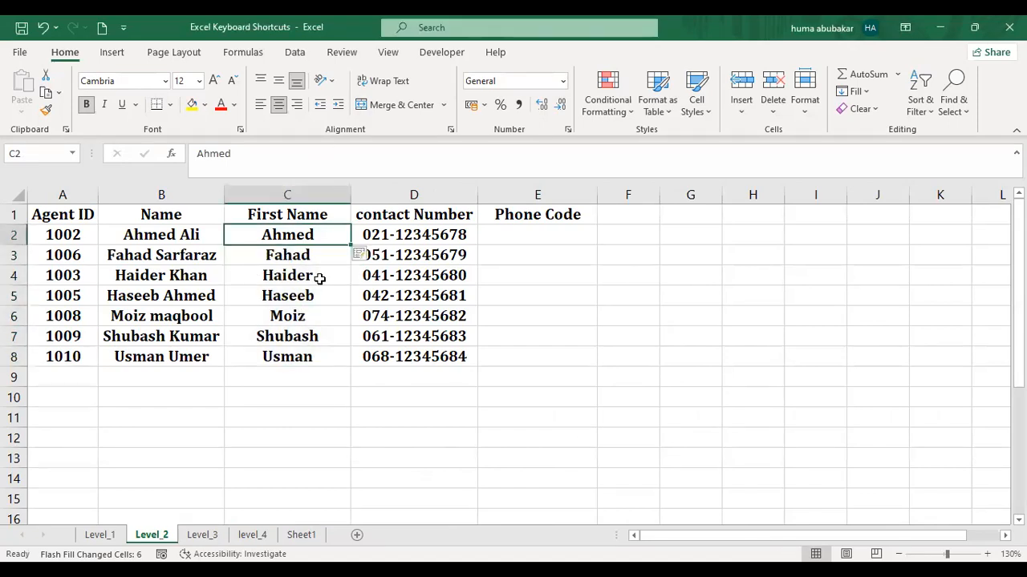
Step: Enter the part of the first contact number after the hyphen in E2 and Flash Fill the Phone Code column through E8
{"action": "left_click", "coordinate": [533, 233]}
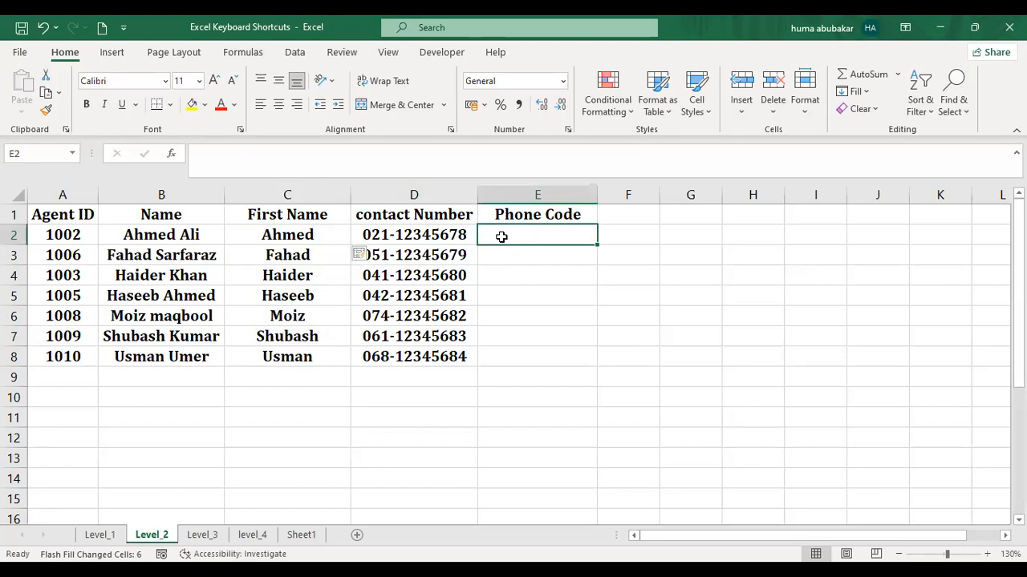
{"action": "type", "text": "12345678"}
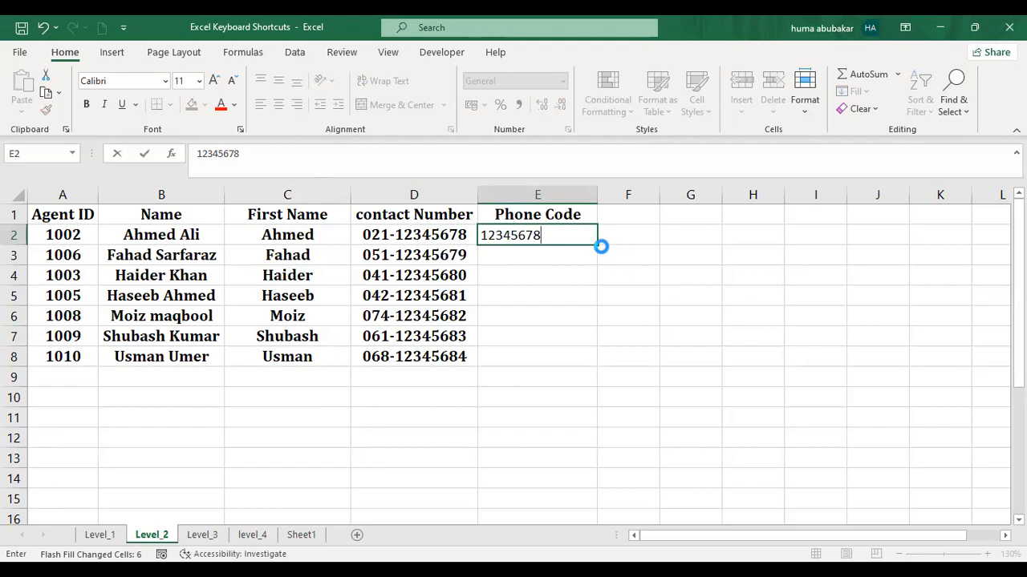
{"action": "left_click", "coordinate": [629, 275]}
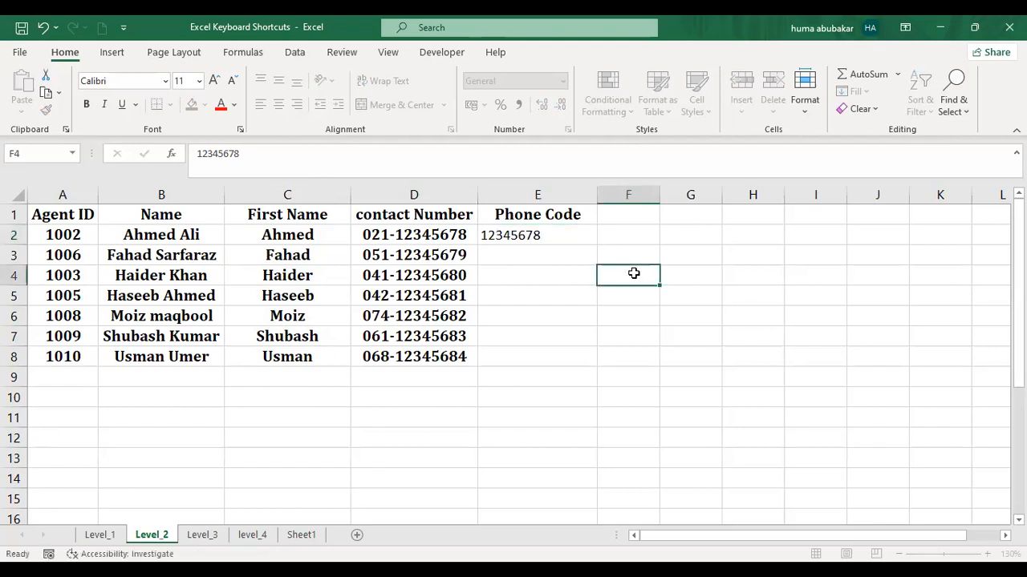
{"action": "left_click", "coordinate": [551, 230]}
{"action": "left_click_drag", "start_coordinate": [551, 230], "coordinate": [551, 352]}
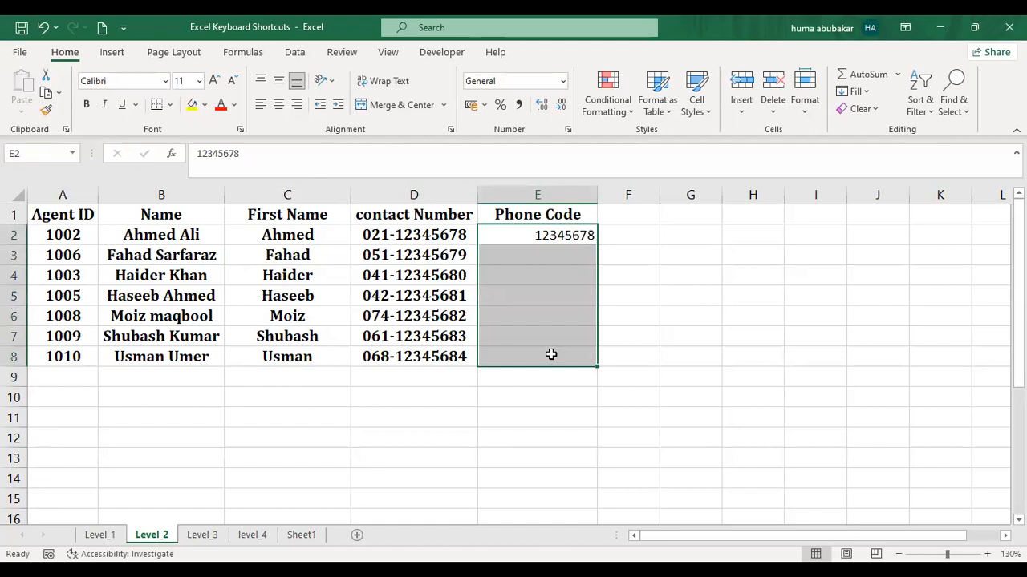
{"action": "key", "text": "ctrl+e"}
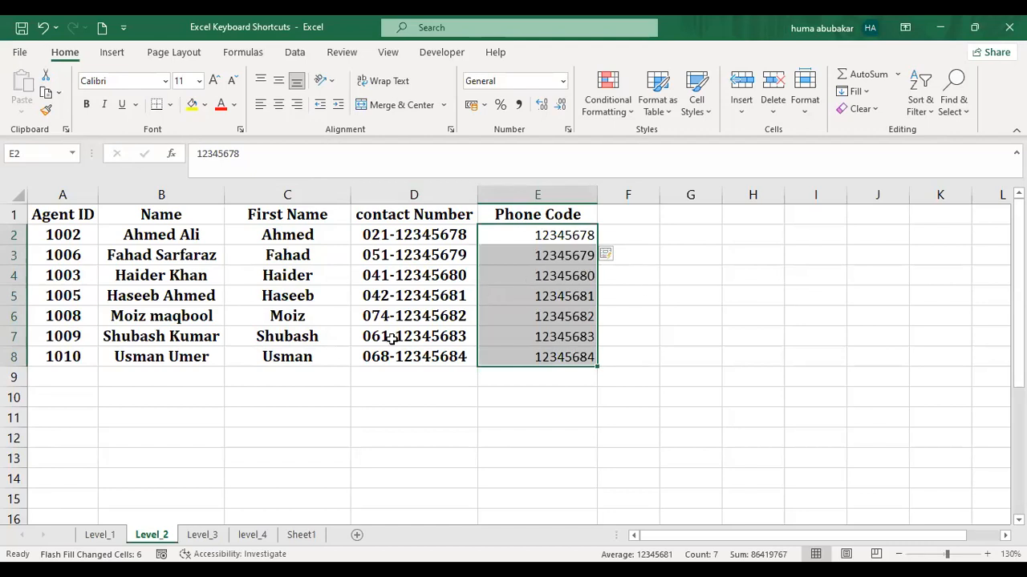
Step: Delete the Revenue column chart and the Revenue pie chart from the Level_3 sheet
{"action": "left_click", "coordinate": [213, 539]}
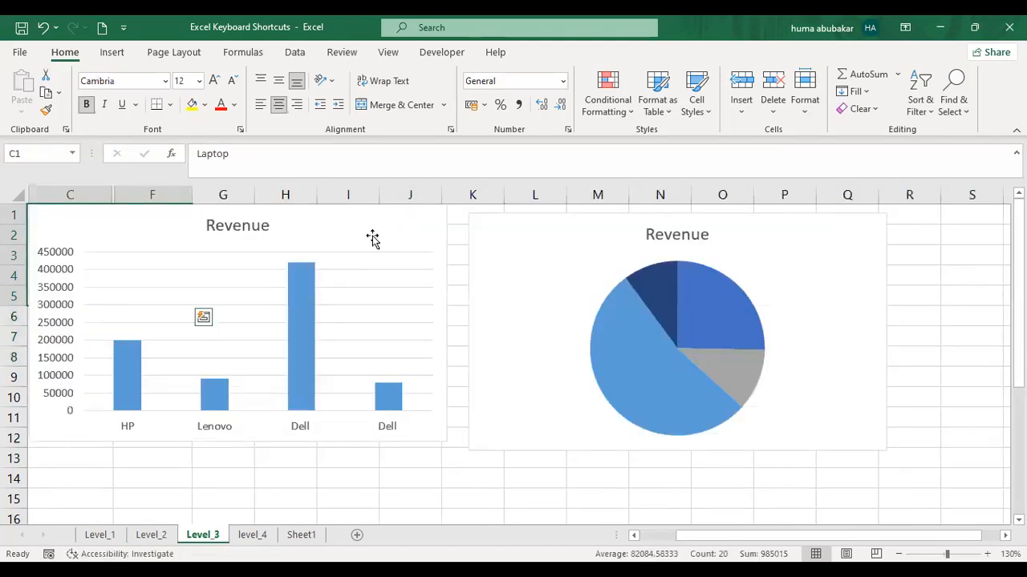
{"action": "left_click", "coordinate": [373, 238]}
{"action": "key", "text": "Delete"}
{"action": "left_click", "coordinate": [493, 232]}
{"action": "key", "text": "Delete"}
{"action": "left_click", "coordinate": [215, 241]}
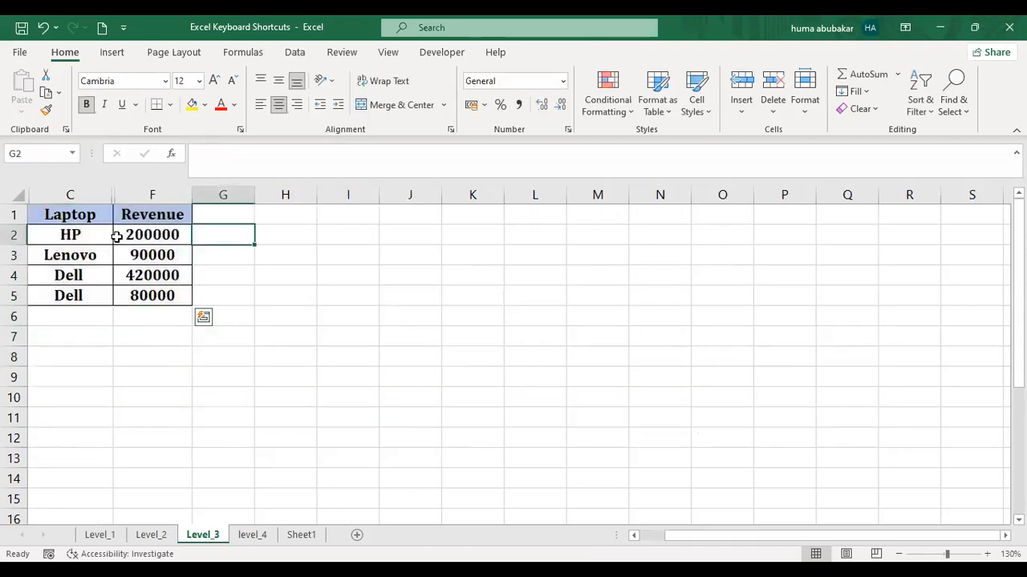
Step: Create a Revenue column chart from the Laptop and Revenue table in rows 1 to 5, and delete the chart again
{"action": "left_click_drag", "start_coordinate": [83, 211], "coordinate": [160, 295]}
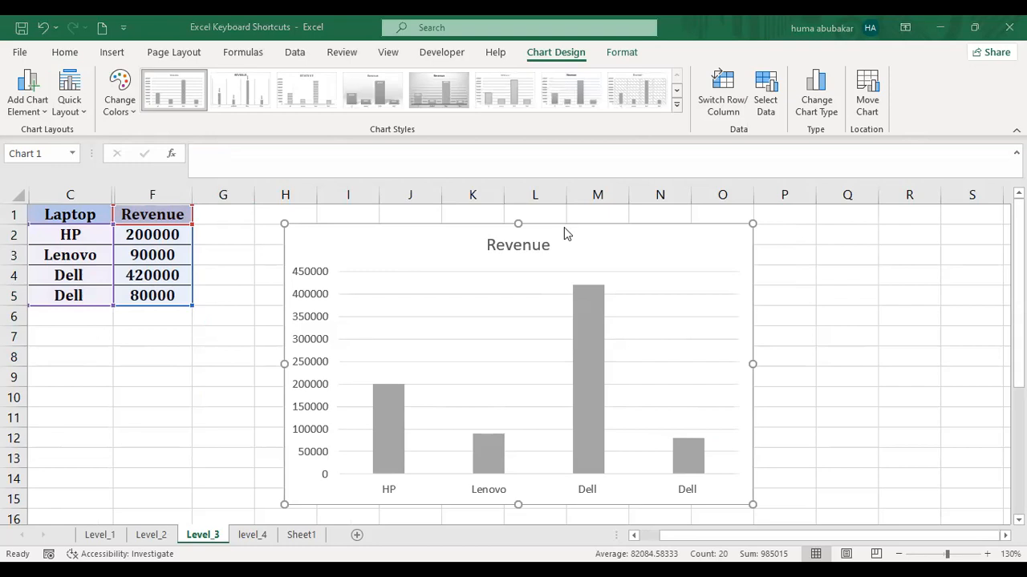
{"action": "key", "text": "Escape"}
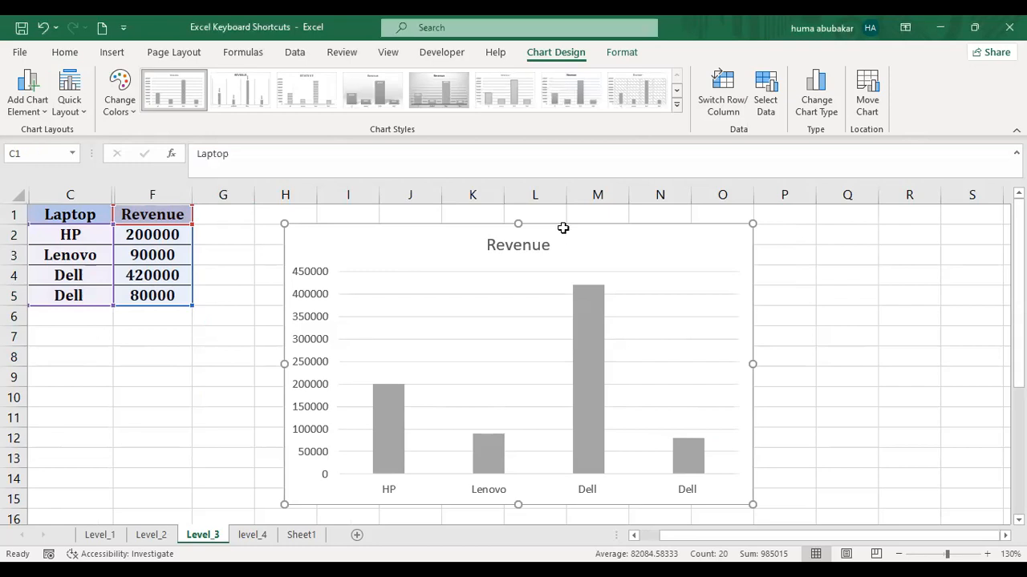
{"action": "key", "text": "Delete"}
{"action": "left_click", "coordinate": [515, 230]}
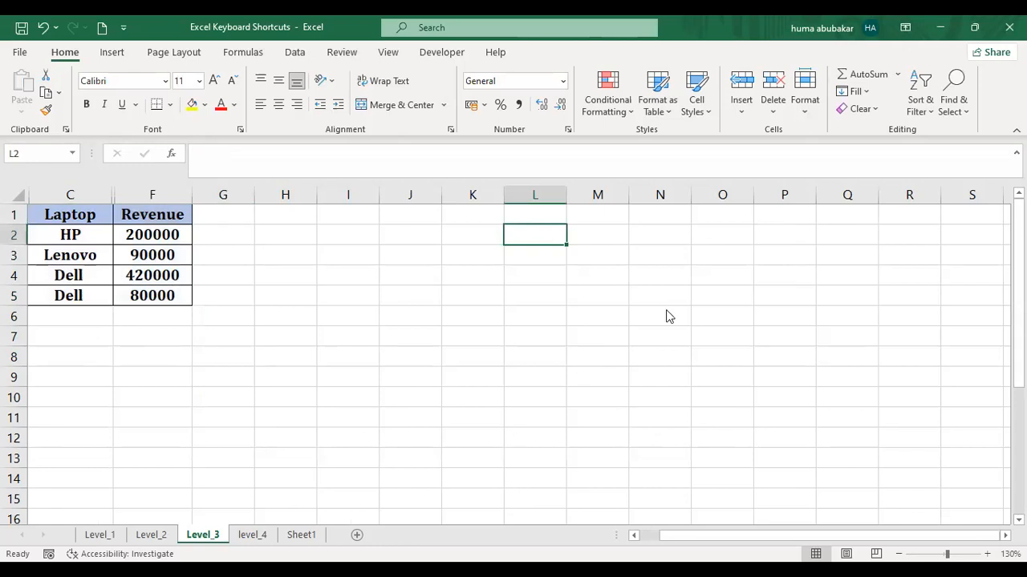
{"action": "key", "text": "ctrl+n"}
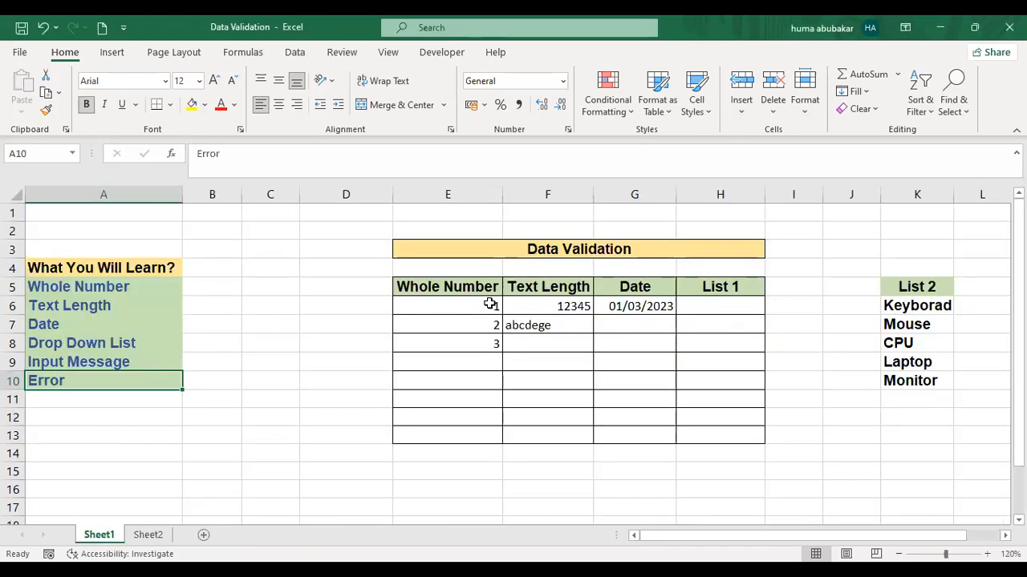
{"action": "left_click_drag", "start_coordinate": [489, 305], "coordinate": [694, 434]}
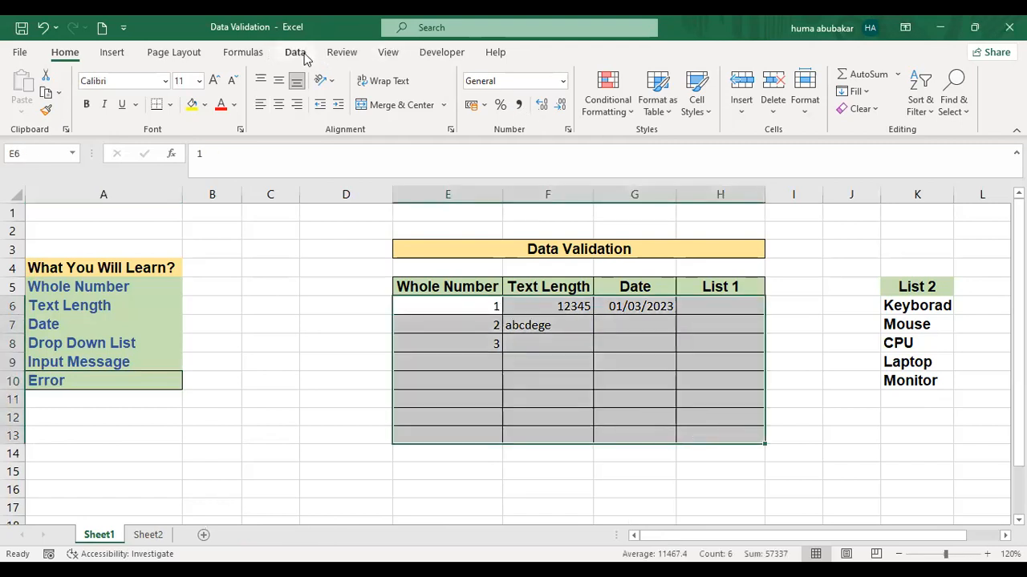
{"action": "left_click", "coordinate": [295, 53]}
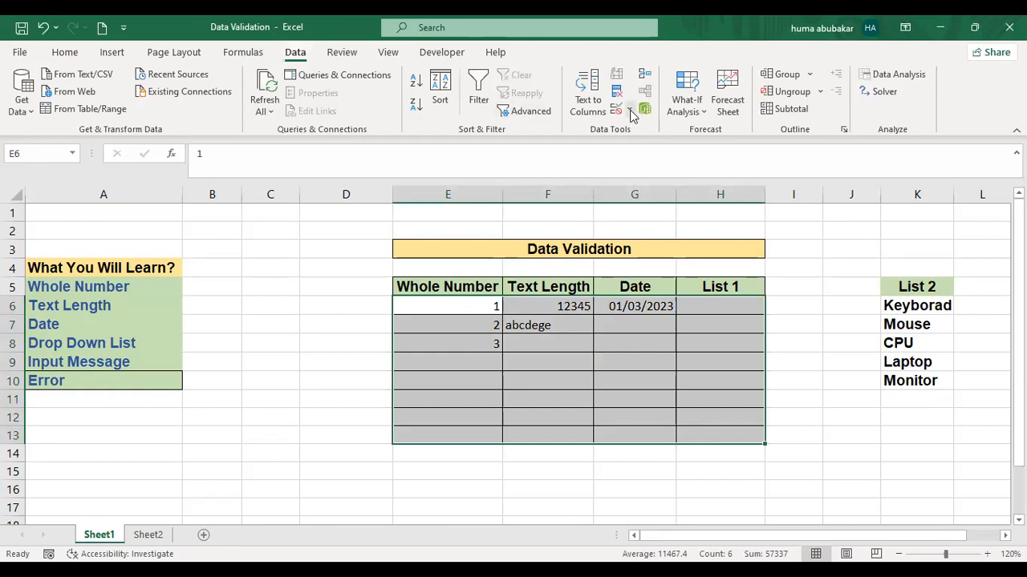
{"action": "left_click", "coordinate": [629, 110]}
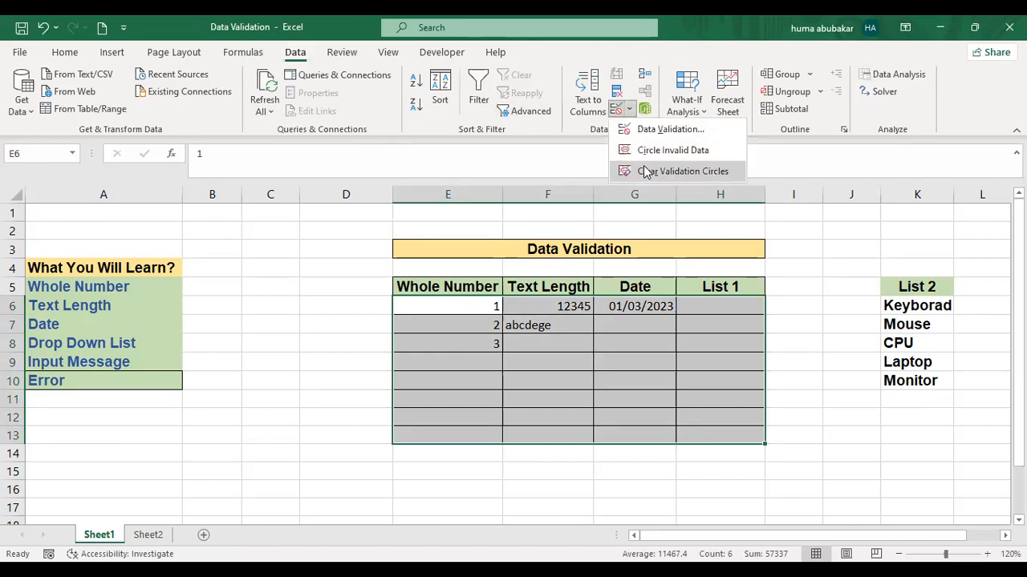
{"action": "left_click", "coordinate": [631, 110]}
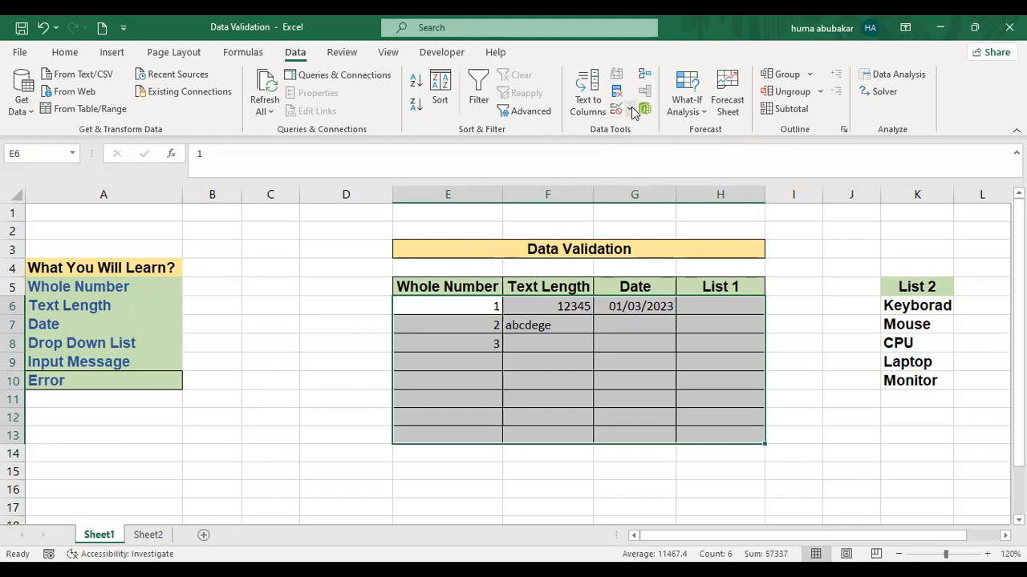
{"action": "left_click", "coordinate": [632, 111]}
{"action": "left_click", "coordinate": [618, 108]}
{"action": "left_click", "coordinate": [617, 109]}
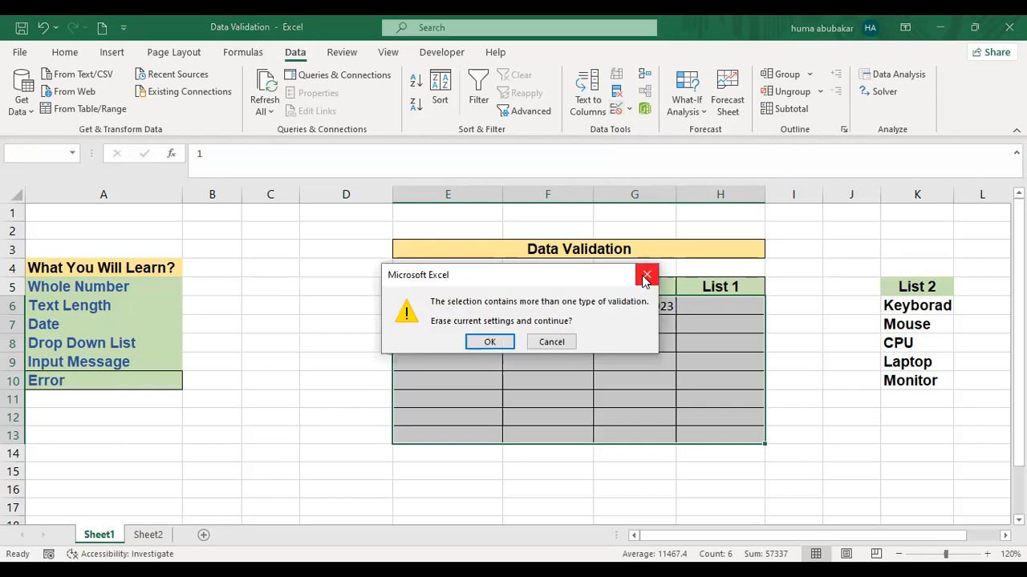
{"action": "left_click", "coordinate": [645, 278]}
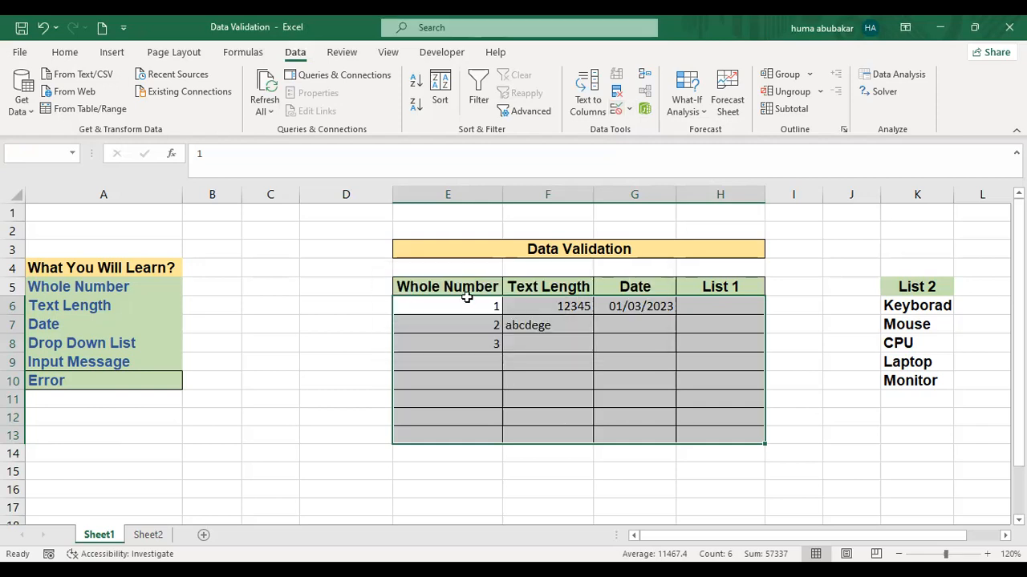
Step: Clear the Whole Number entries in E6:E13 and open the data validation settings for those cells
{"action": "left_click_drag", "start_coordinate": [469, 303], "coordinate": [476, 431]}
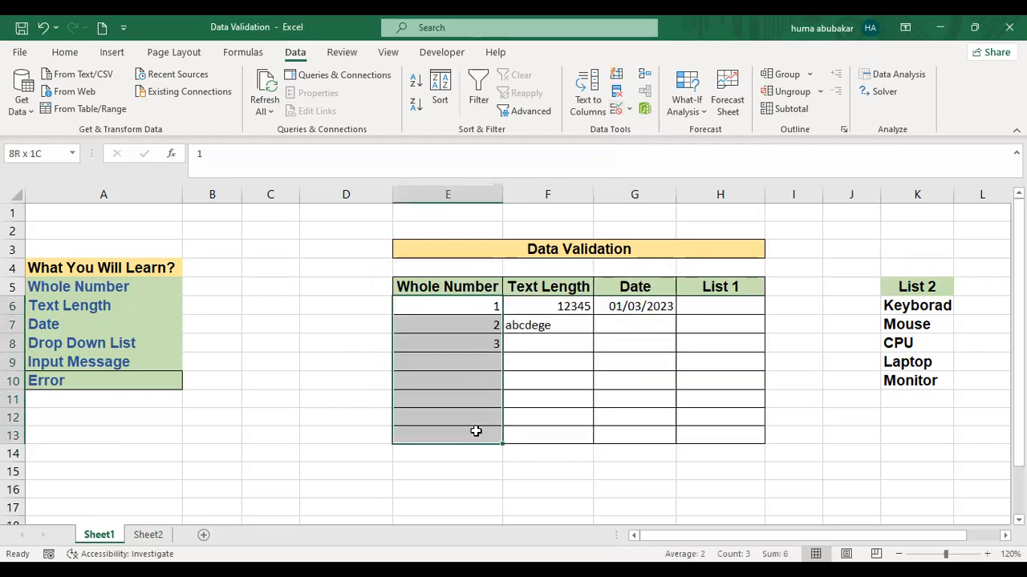
{"action": "key", "text": "Delete"}
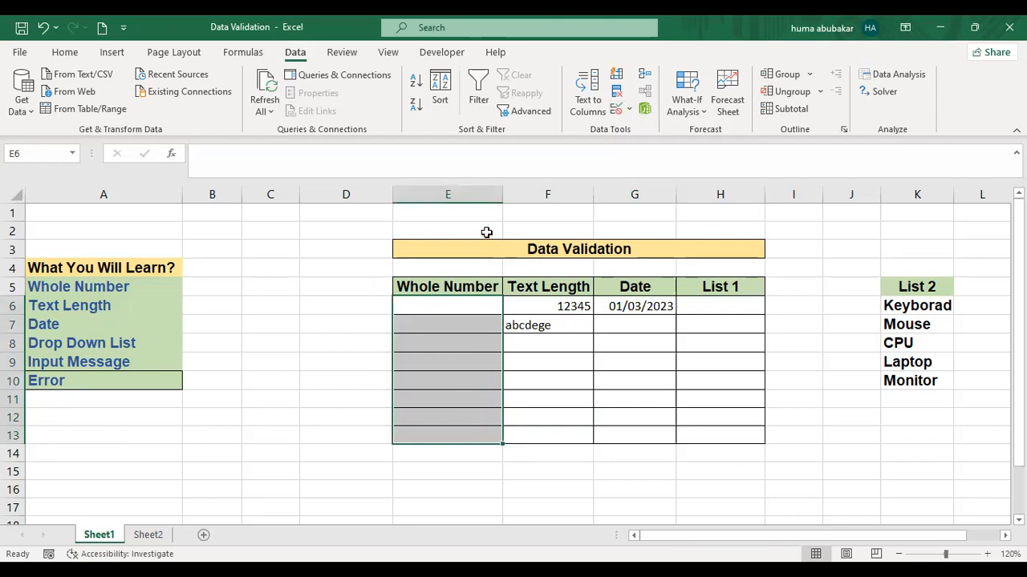
{"action": "left_click", "coordinate": [629, 113]}
{"action": "left_click", "coordinate": [630, 126]}
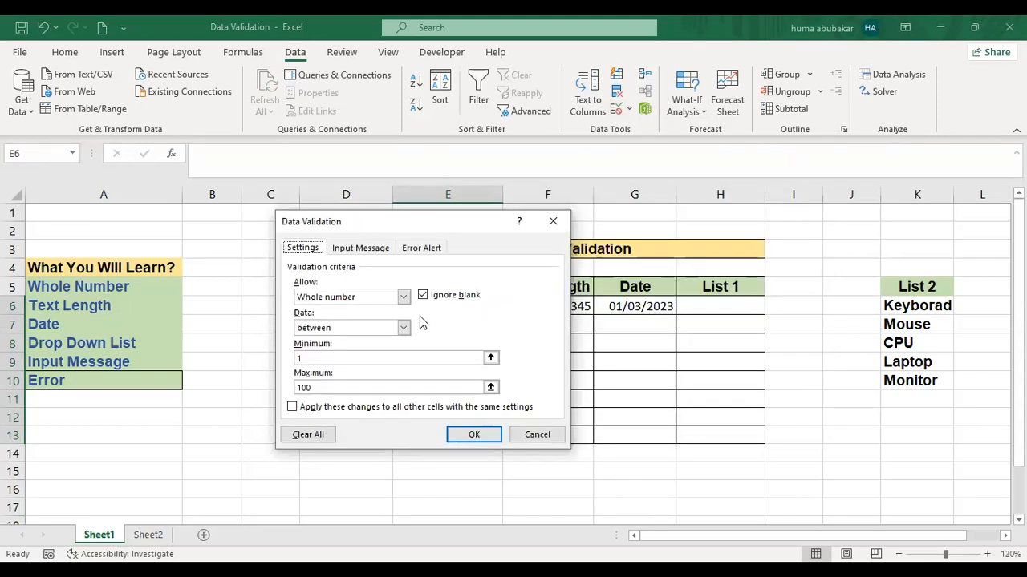
{"action": "left_click", "coordinate": [404, 300]}
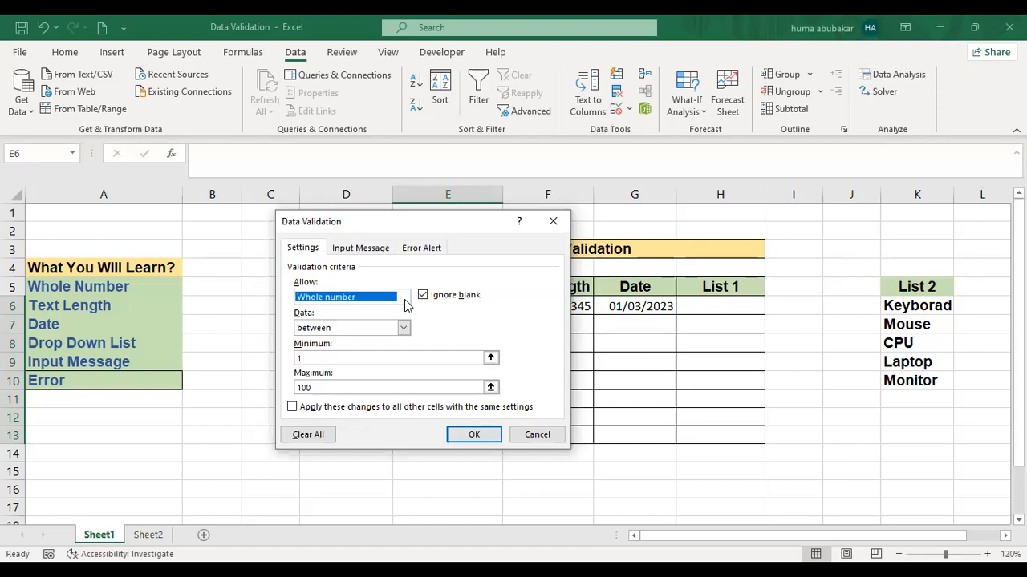
{"action": "left_click", "coordinate": [452, 225]}
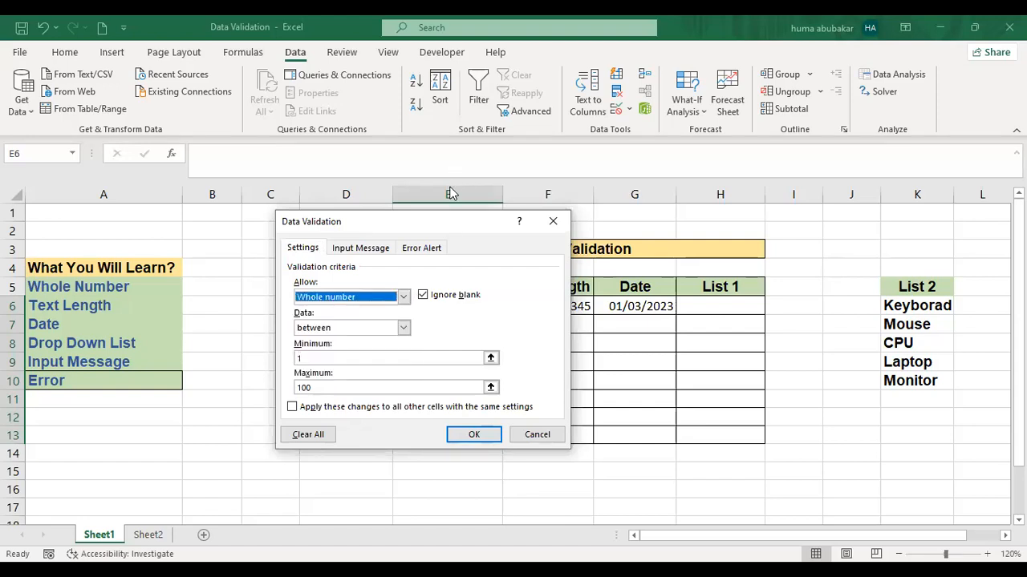
{"action": "left_click", "coordinate": [402, 330]}
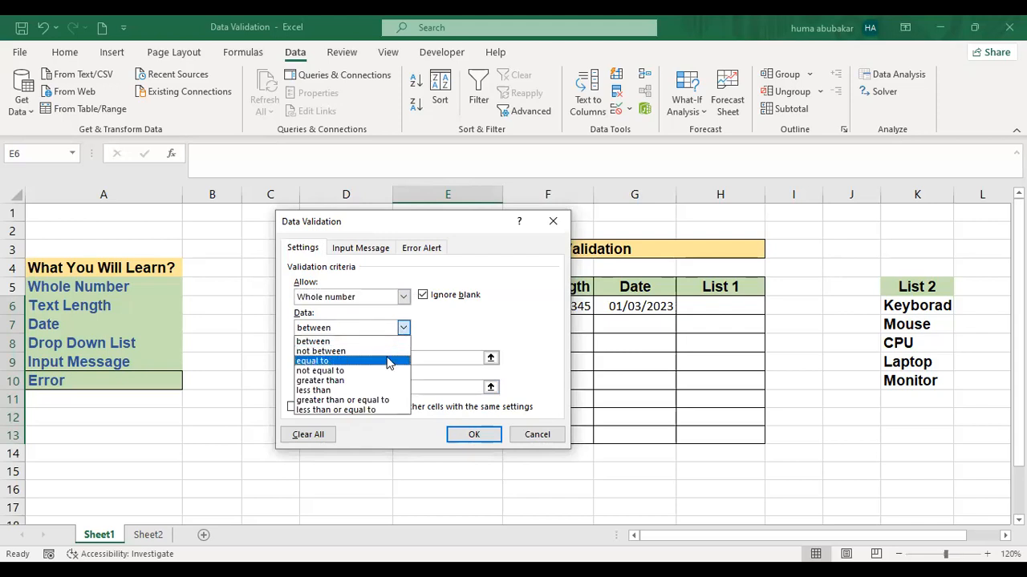
{"action": "left_click", "coordinate": [388, 362]}
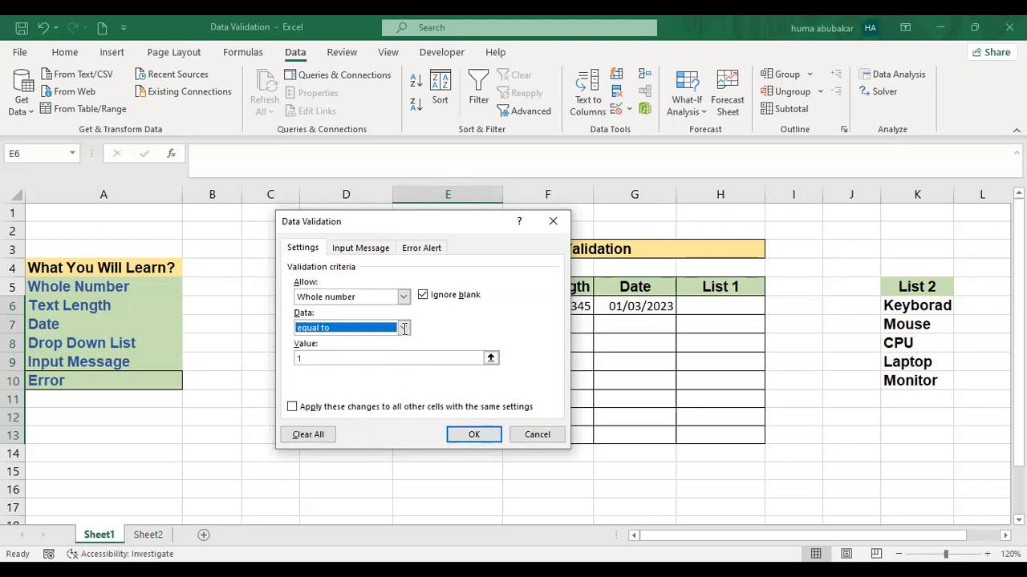
{"action": "left_click", "coordinate": [404, 328]}
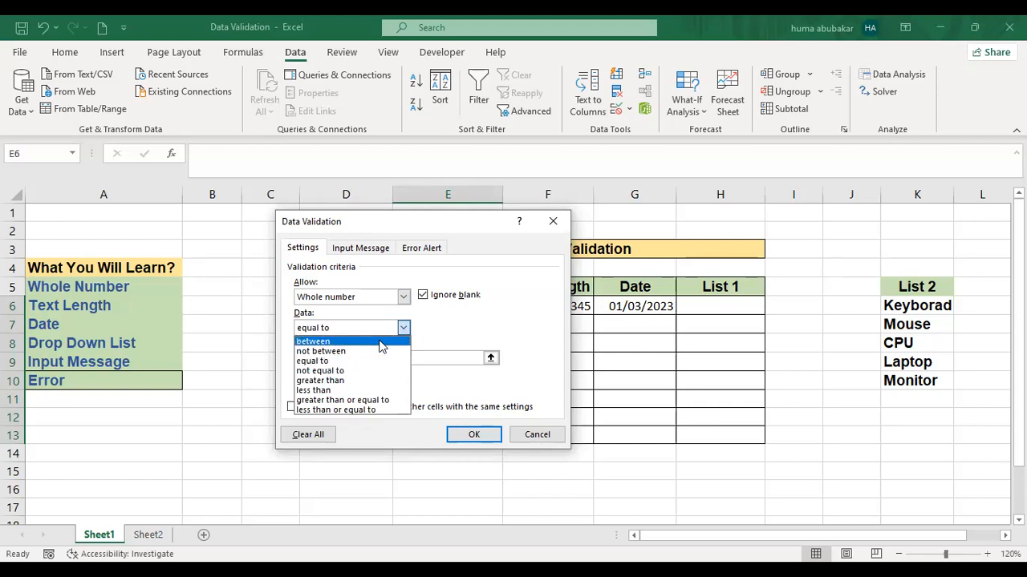
{"action": "left_click", "coordinate": [380, 342]}
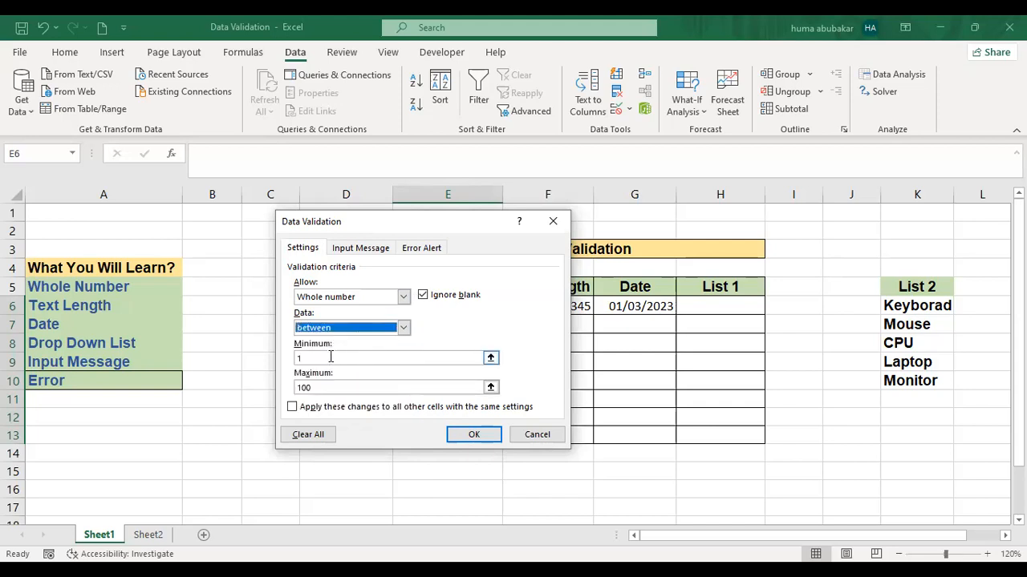
Step: Set the maximum of the whole-number rule to 10 and apply the validation to E6:E13
{"action": "left_click", "coordinate": [324, 389]}
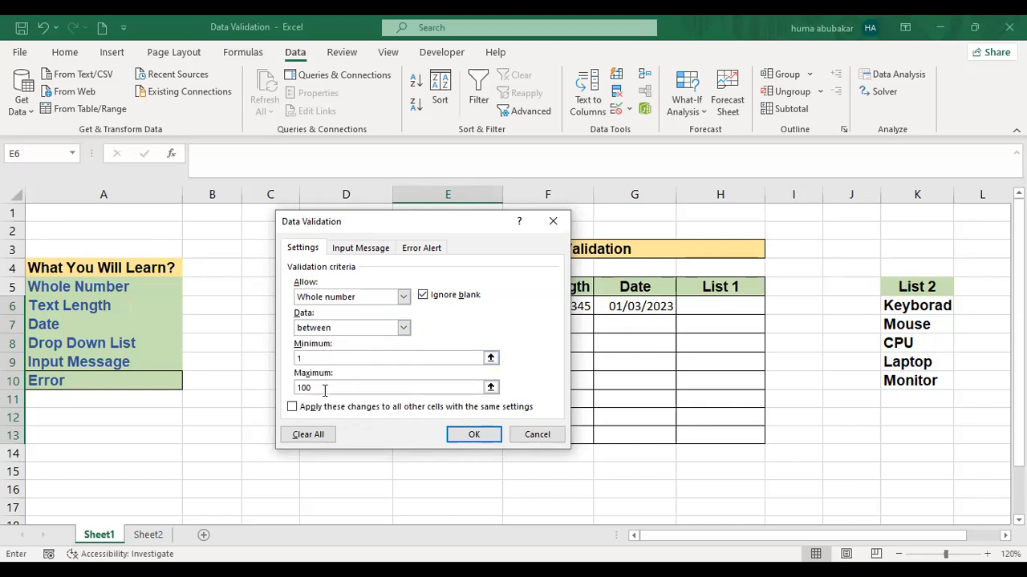
{"action": "key", "text": "BackSpace"}
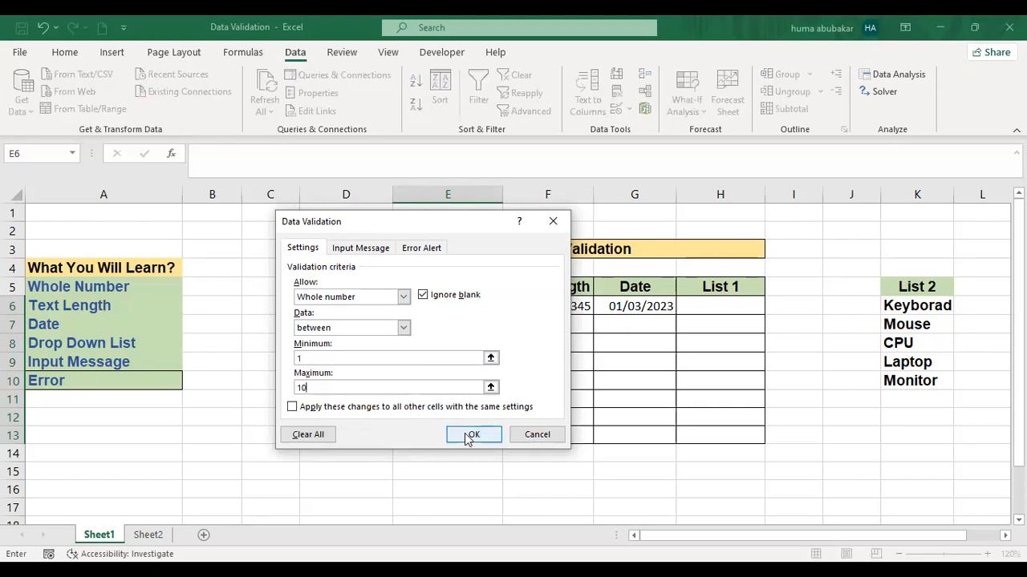
{"action": "key", "text": "Return"}
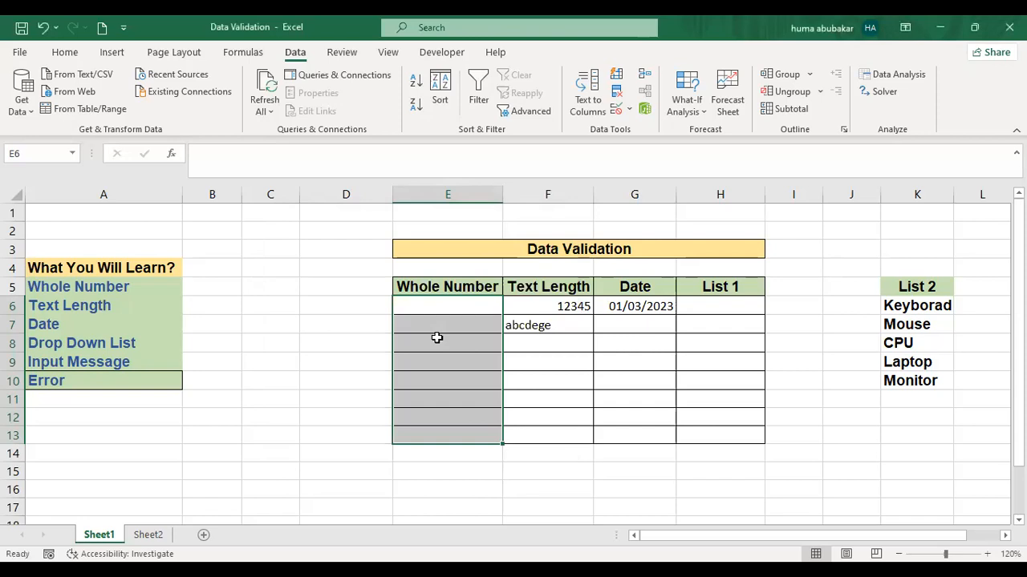
Step: Enter 1 in E6 and 2 in E7 of the Whole Number column
{"action": "left_click", "coordinate": [442, 307]}
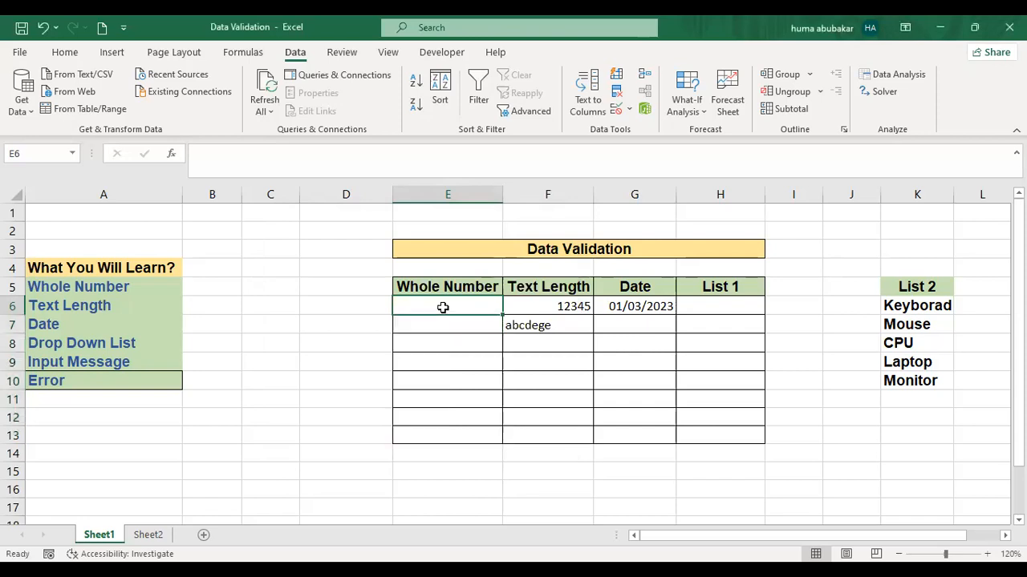
{"action": "type", "text": "1"}
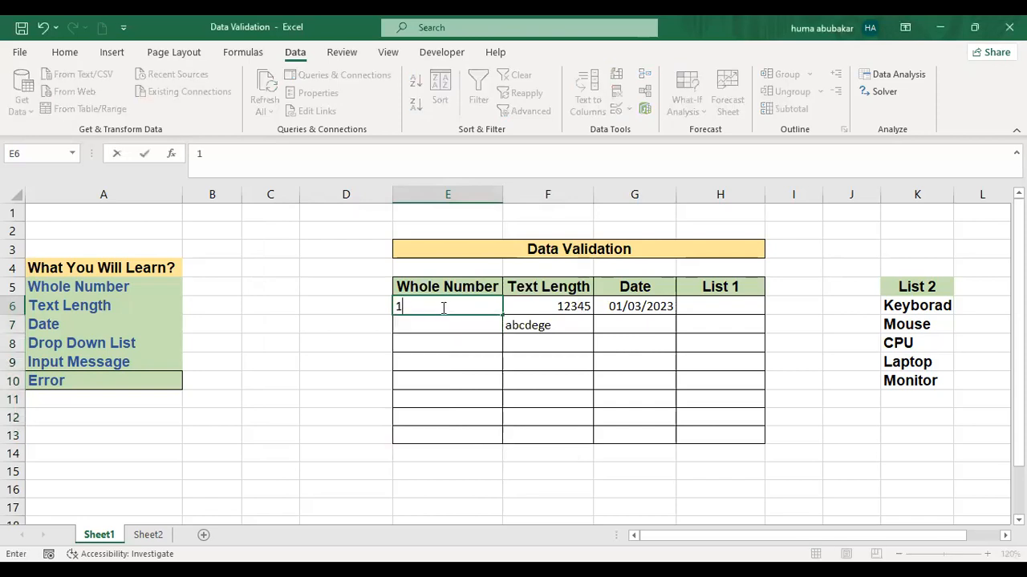
{"action": "key", "text": "Return"}
{"action": "type", "text": "2"}
{"action": "key", "text": "Return"}
Step: Try to enter 11 in E8 to test the whole-number rule, and abandon the entry
{"action": "type", "text": "11"}
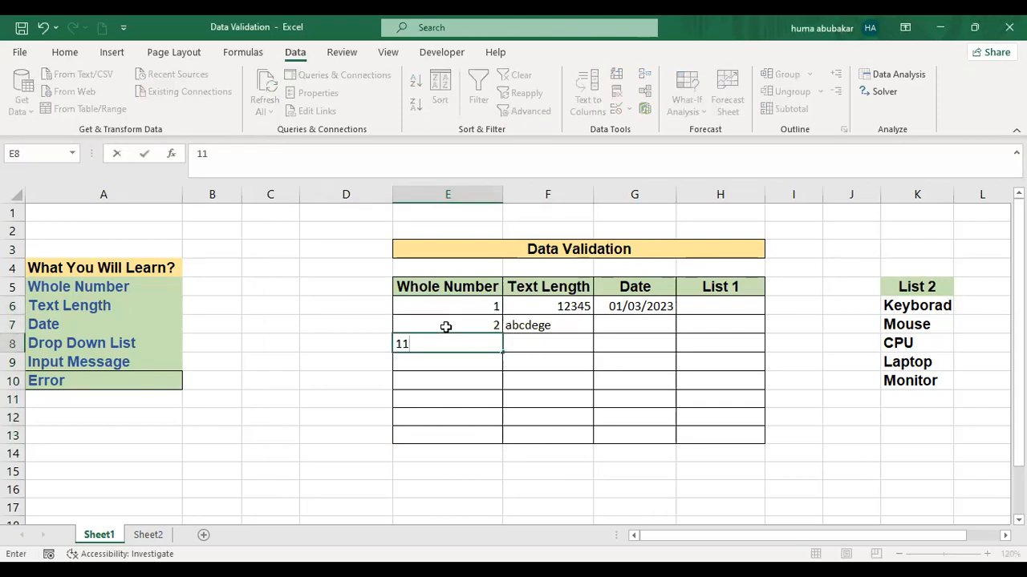
{"action": "key", "text": "Return"}
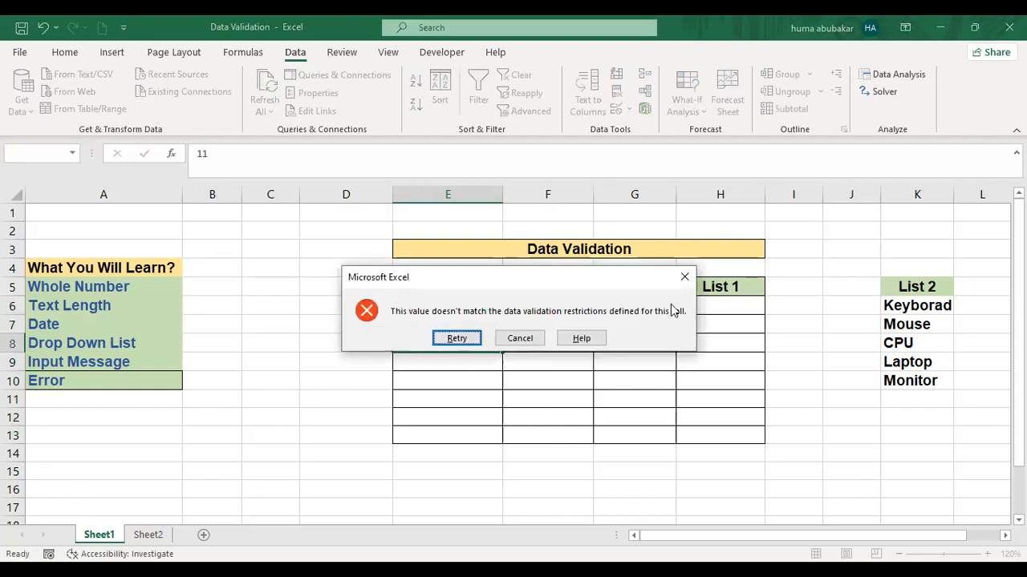
{"action": "left_click", "coordinate": [690, 281]}
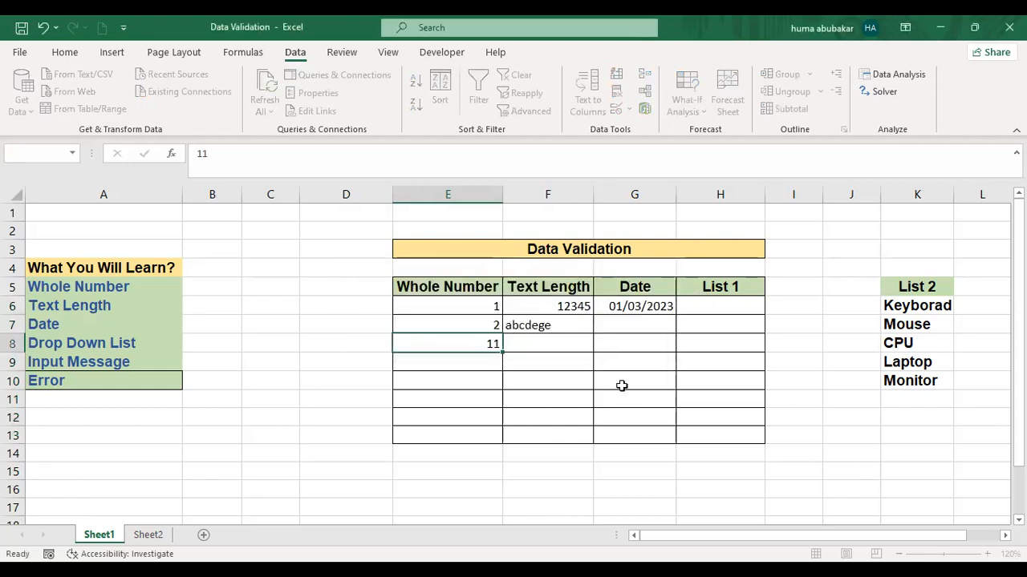
{"action": "left_click", "coordinate": [621, 385]}
Step: Set the text length validation of F6:F13 to a minimum of 4 and a maximum of 9 characters
{"action": "left_click_drag", "start_coordinate": [561, 303], "coordinate": [556, 433]}
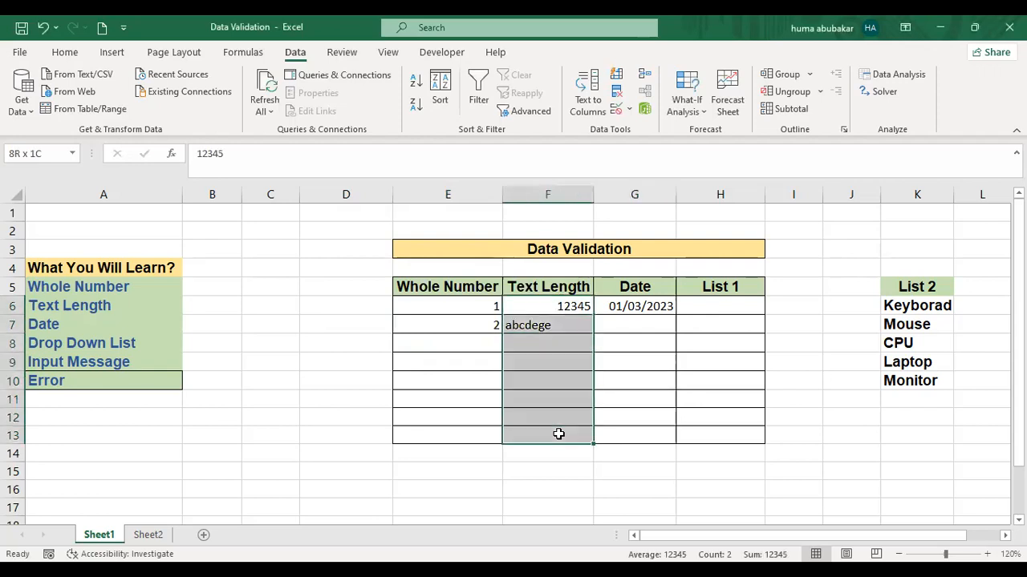
{"action": "left_click", "coordinate": [629, 110]}
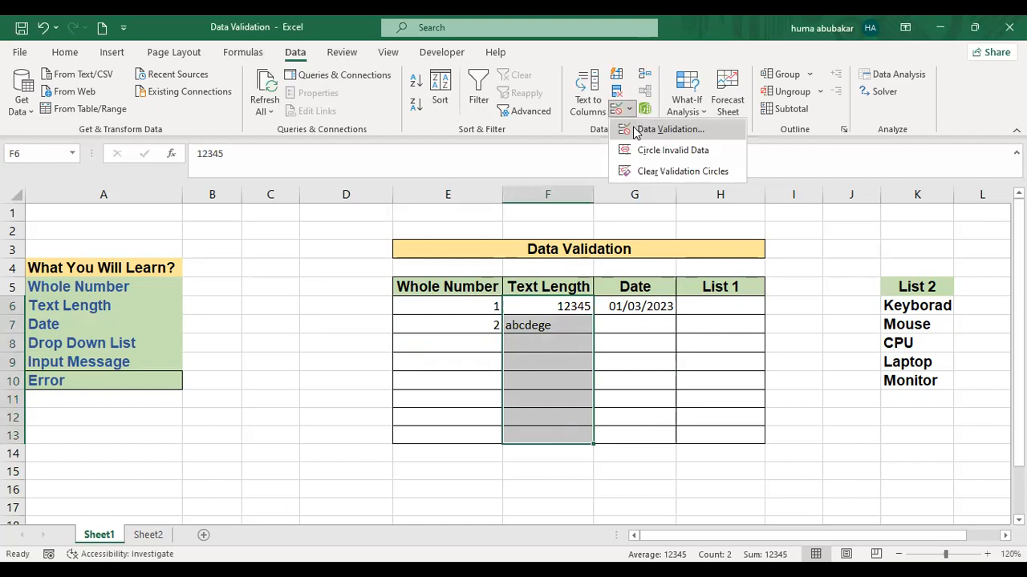
{"action": "left_click", "coordinate": [658, 129]}
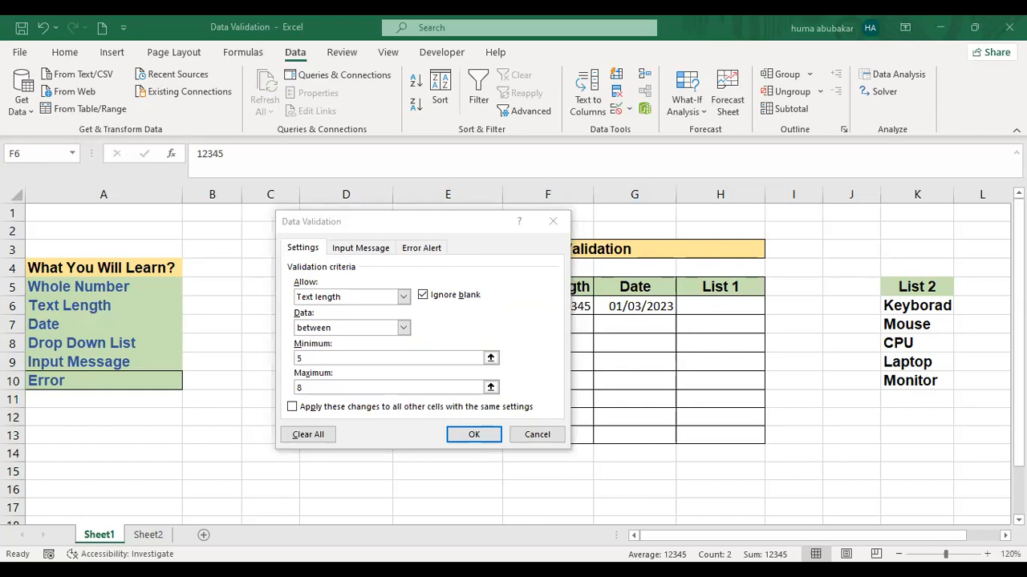
{"action": "left_click", "coordinate": [403, 298]}
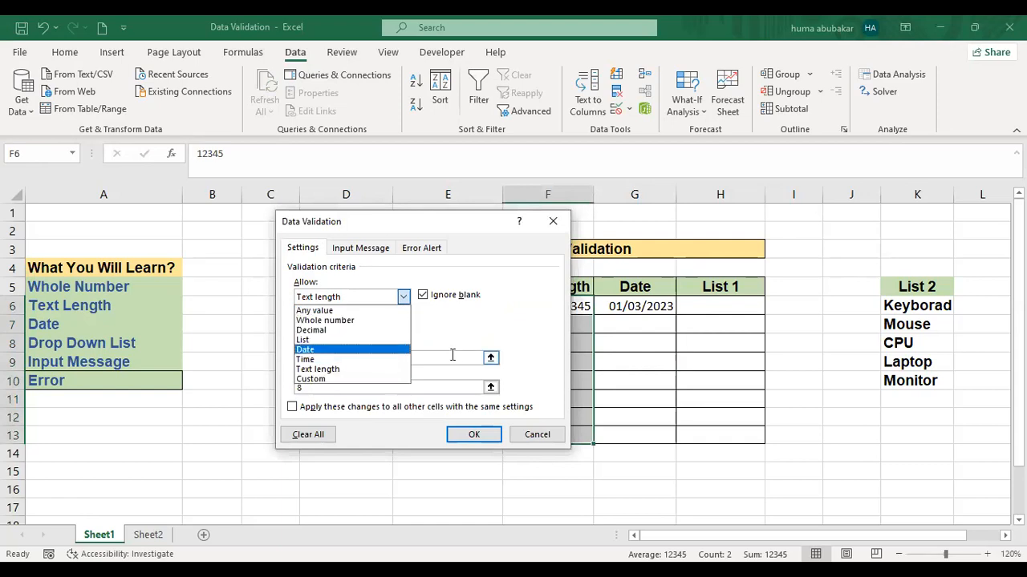
{"action": "left_click", "coordinate": [364, 359]}
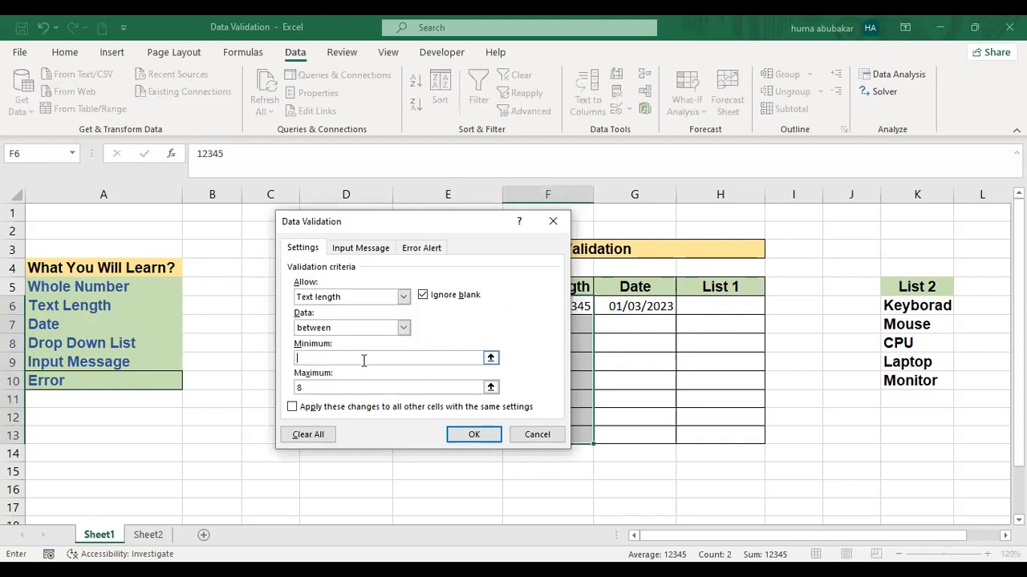
{"action": "type", "text": "4"}
{"action": "left_click", "coordinate": [346, 388]}
{"action": "key", "text": "BackSpace"}
{"action": "type", "text": "9"}
{"action": "left_click", "coordinate": [465, 434]}
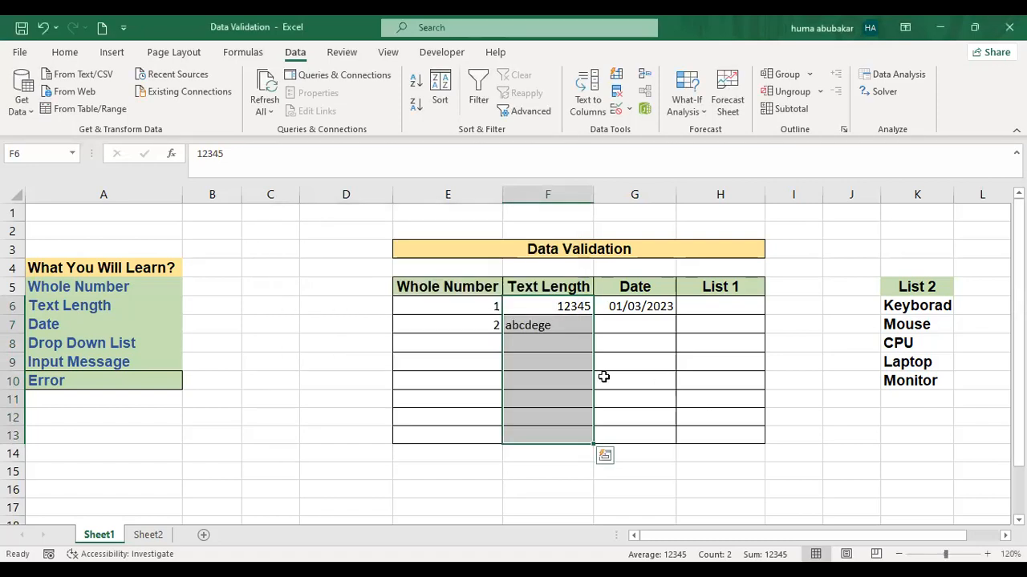
Step: Try to enter 1234thklsl' in F8 to test the text length rule, and abandon the entry
{"action": "left_click", "coordinate": [544, 345]}
{"action": "type", "text": "12"}
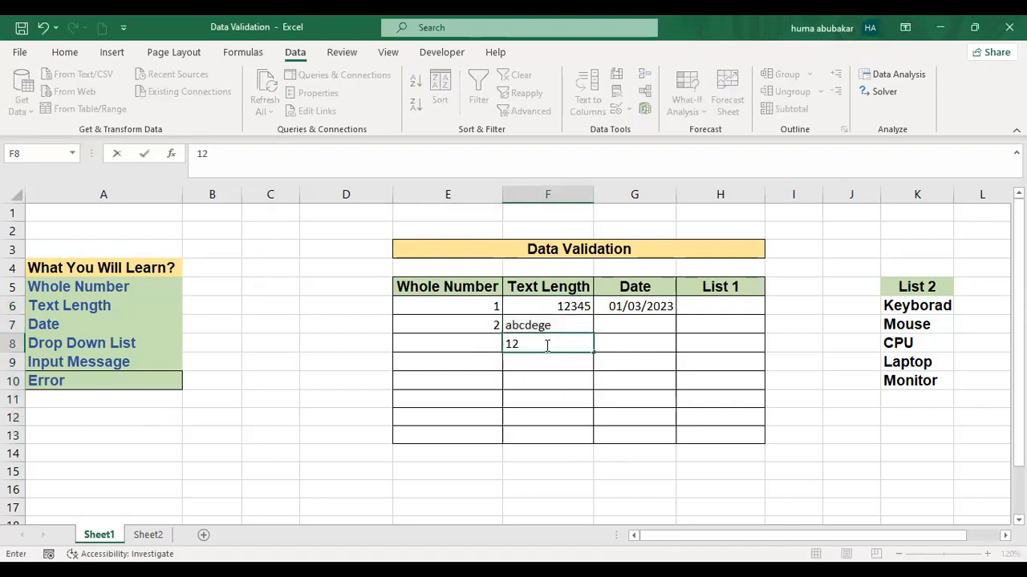
{"action": "type", "text": "34thklsl'"}
{"action": "key", "text": "Return"}
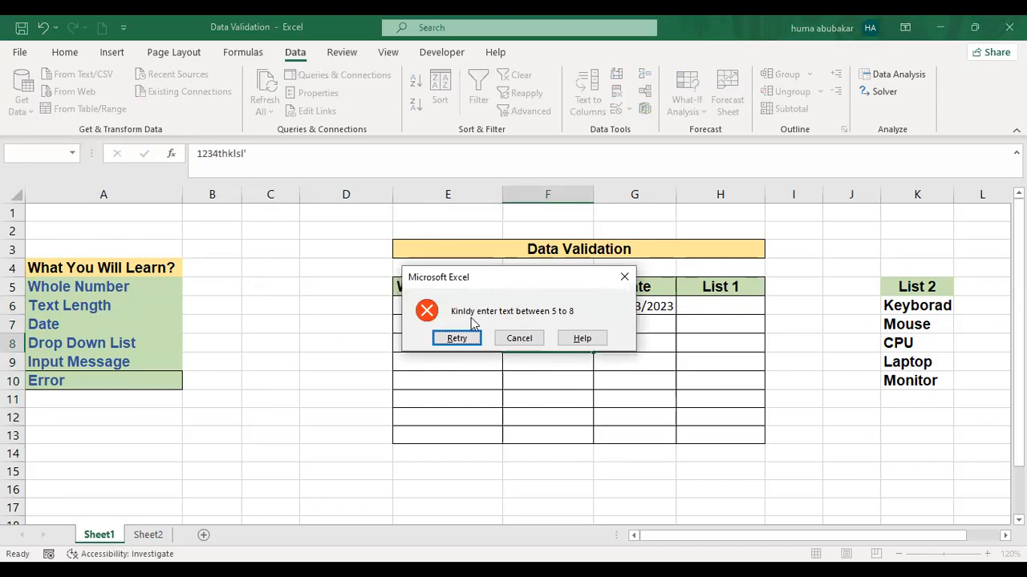
{"action": "left_click", "coordinate": [624, 278]}
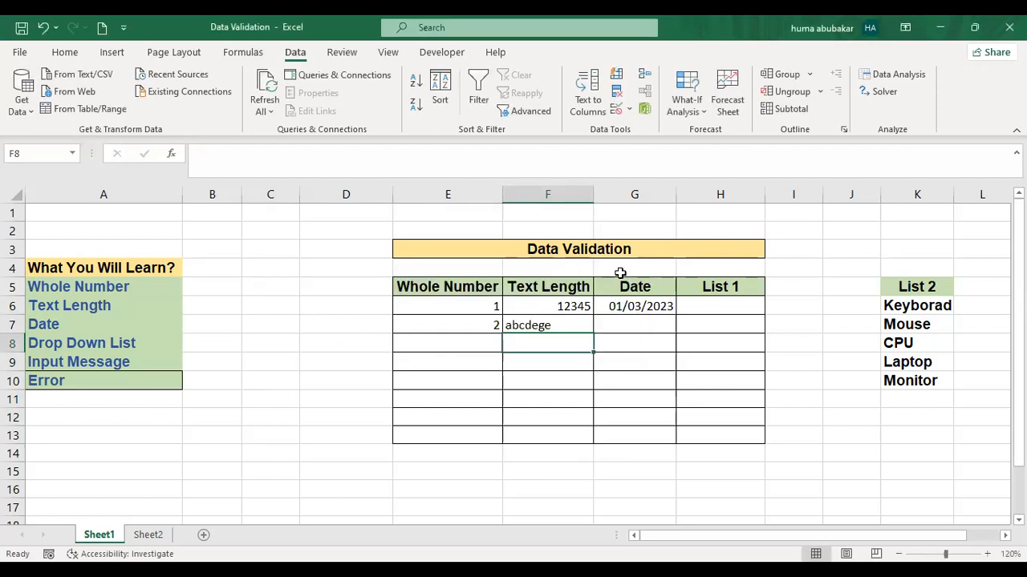
Step: Replace the error alert message in F8's data validation with "Text between 5 to 10"
{"action": "left_click", "coordinate": [630, 108]}
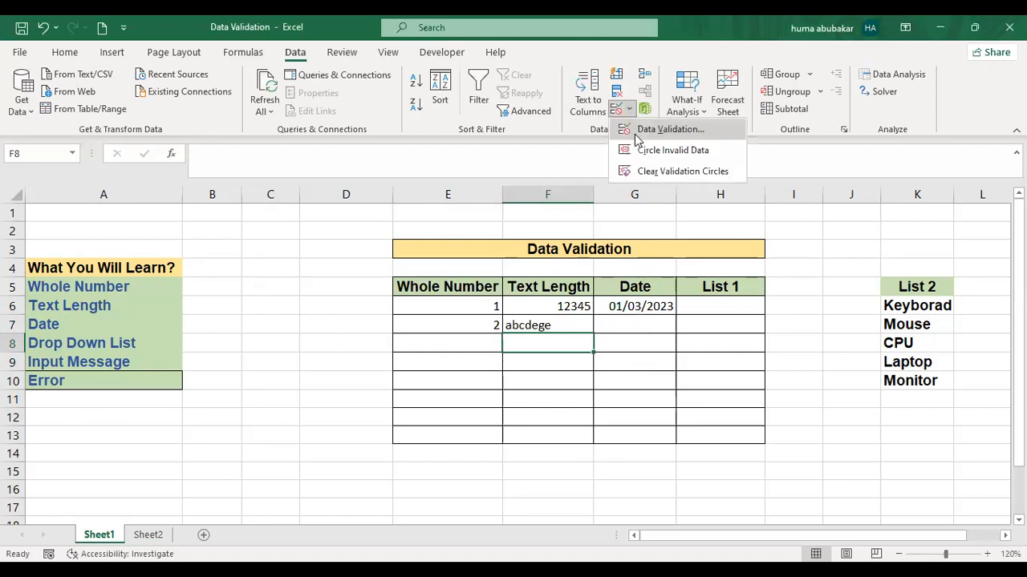
{"action": "left_click", "coordinate": [638, 131]}
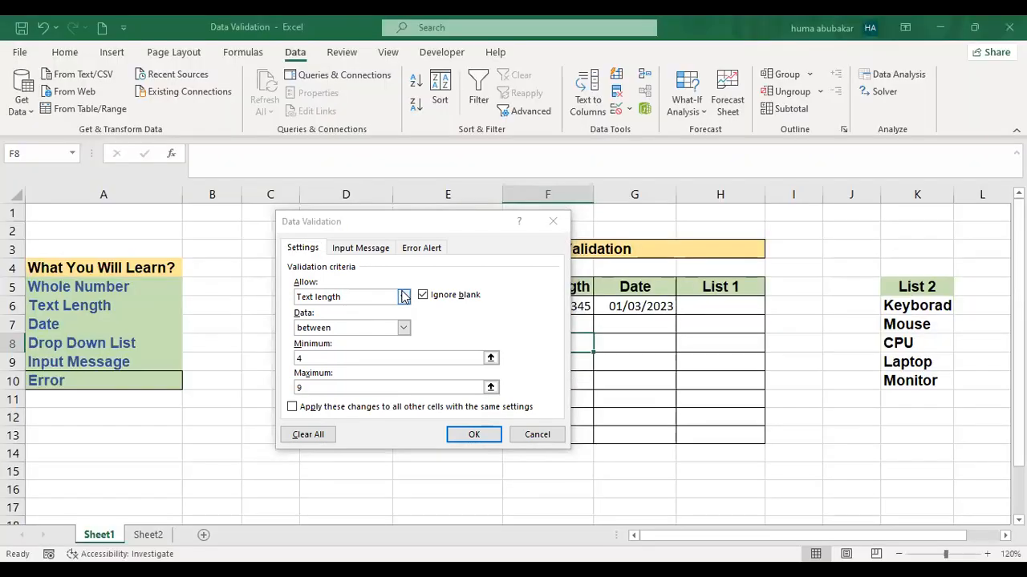
{"action": "left_click", "coordinate": [404, 296]}
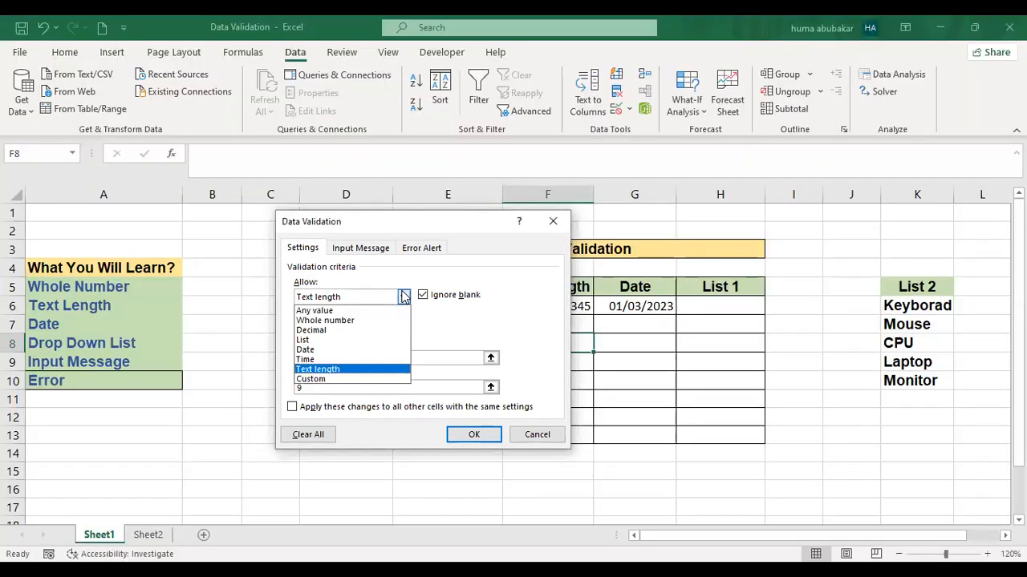
{"action": "left_click", "coordinate": [426, 249]}
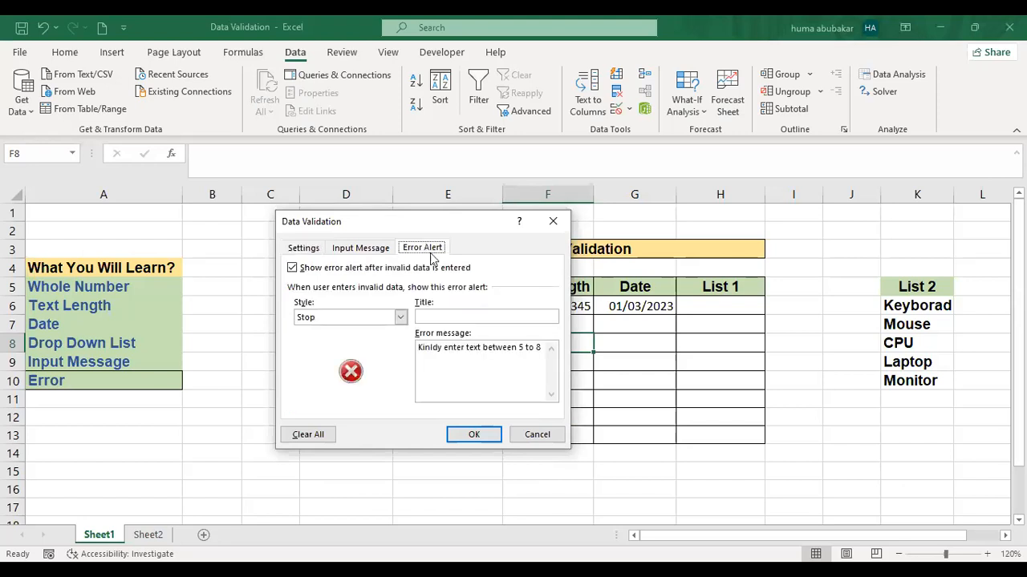
{"action": "left_click_drag", "start_coordinate": [418, 347], "coordinate": [522, 360]}
{"action": "key", "text": "BackSpace"}
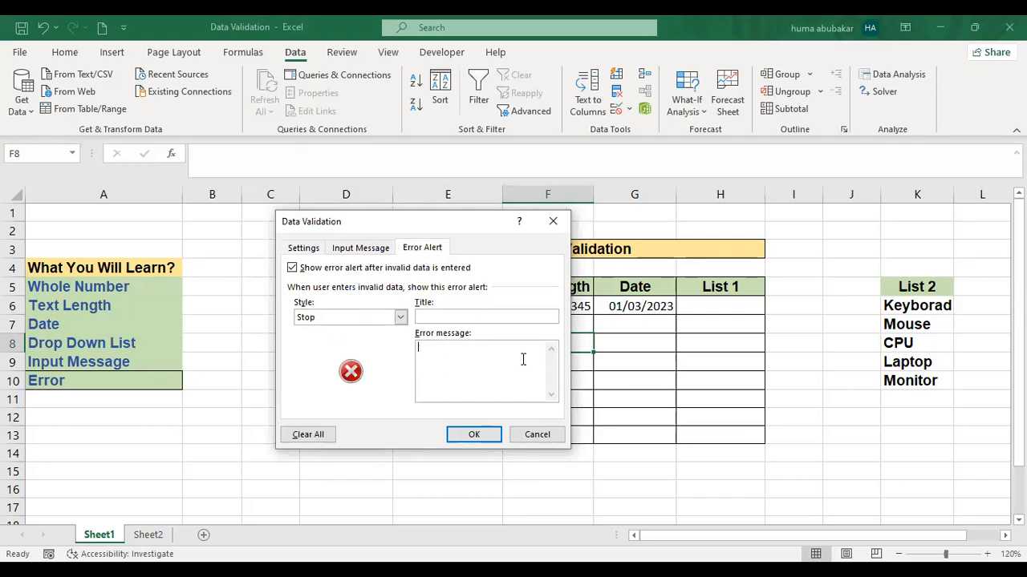
{"action": "type", "text": "Text between 5 to 10"}
{"action": "left_click", "coordinate": [475, 435]}
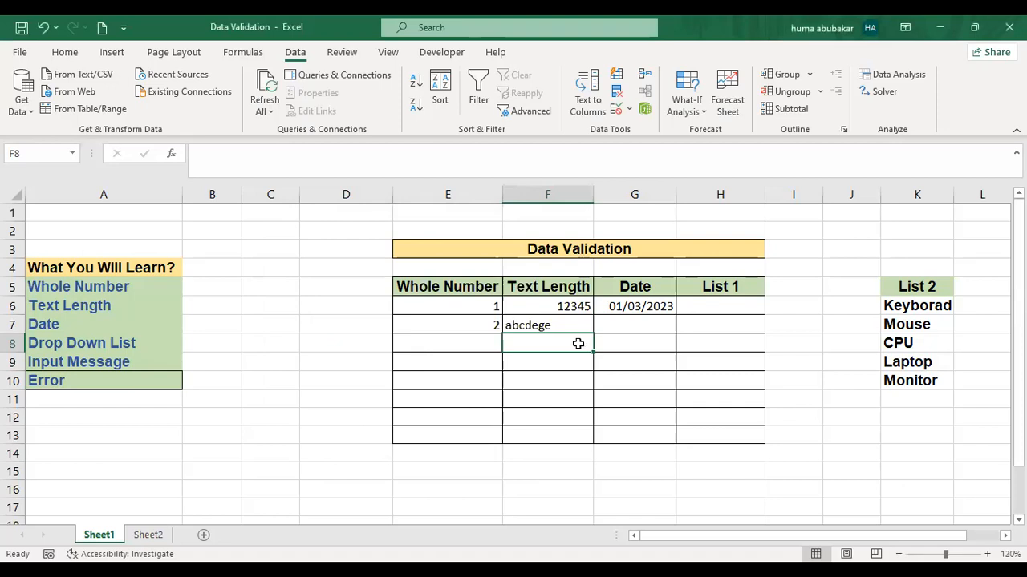
Step: Enter 12334 in F8, and try 12 in F9 to test the error alert, abandoning that second entry
{"action": "type", "text": "12334"}
{"action": "key", "text": "Return"}
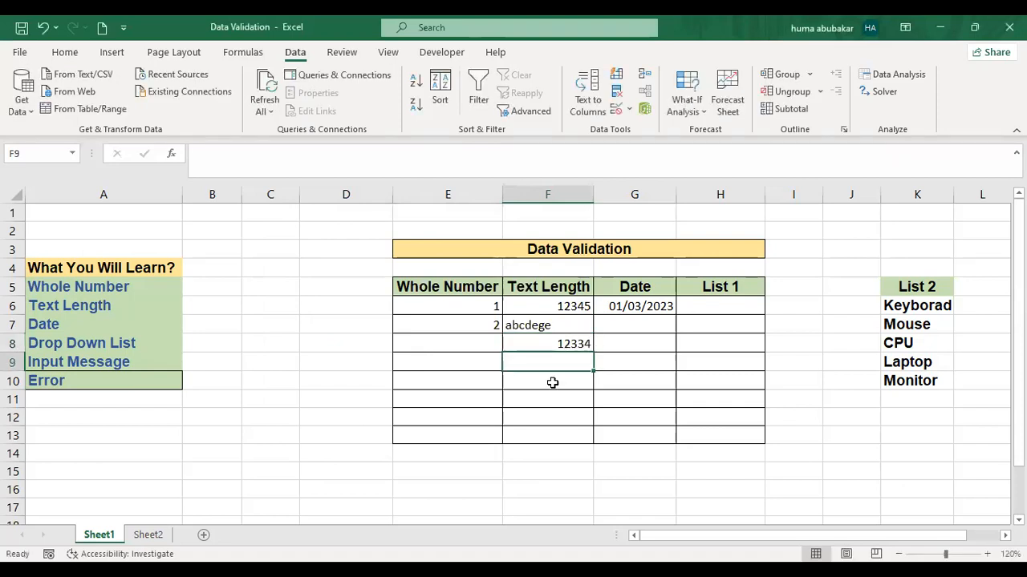
{"action": "type", "text": "12"}
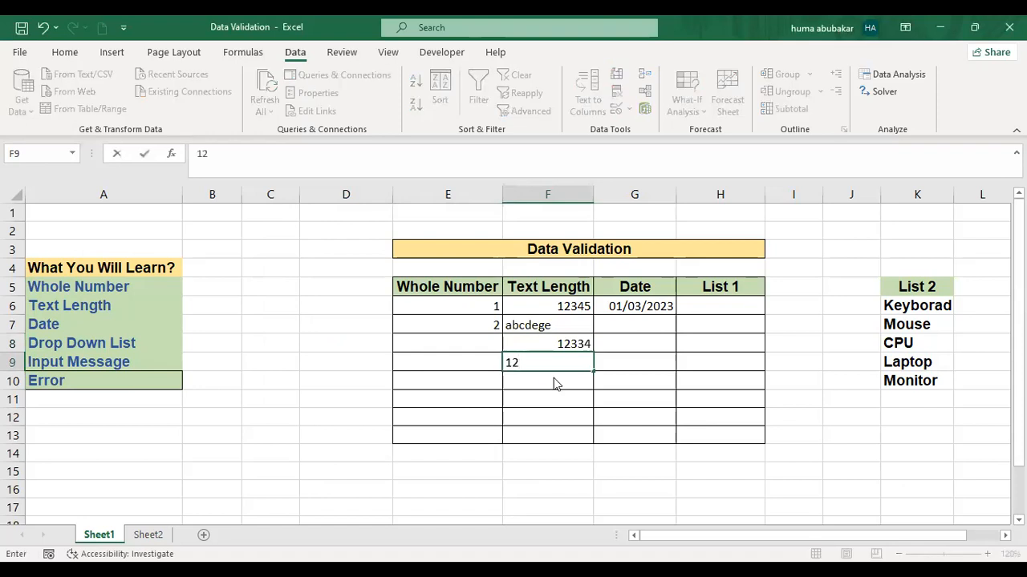
{"action": "key", "text": "Return"}
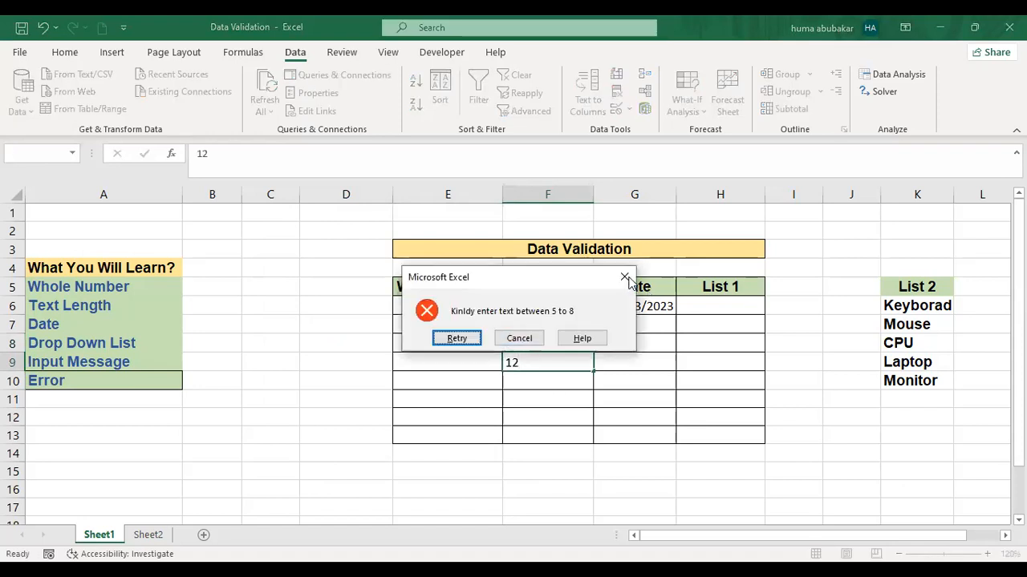
{"action": "key", "text": "Escape"}
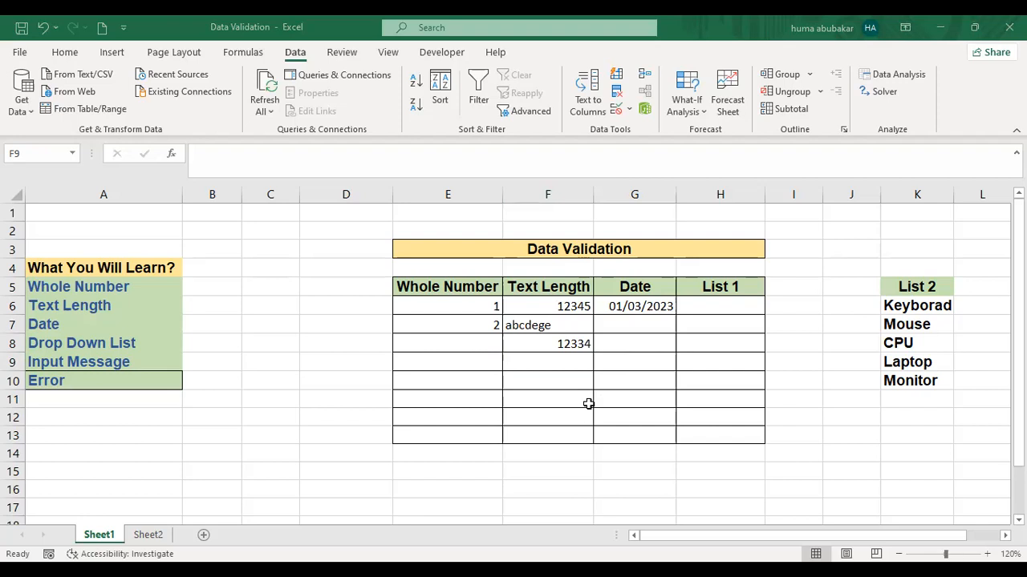
{"action": "left_click", "coordinate": [109, 54]}
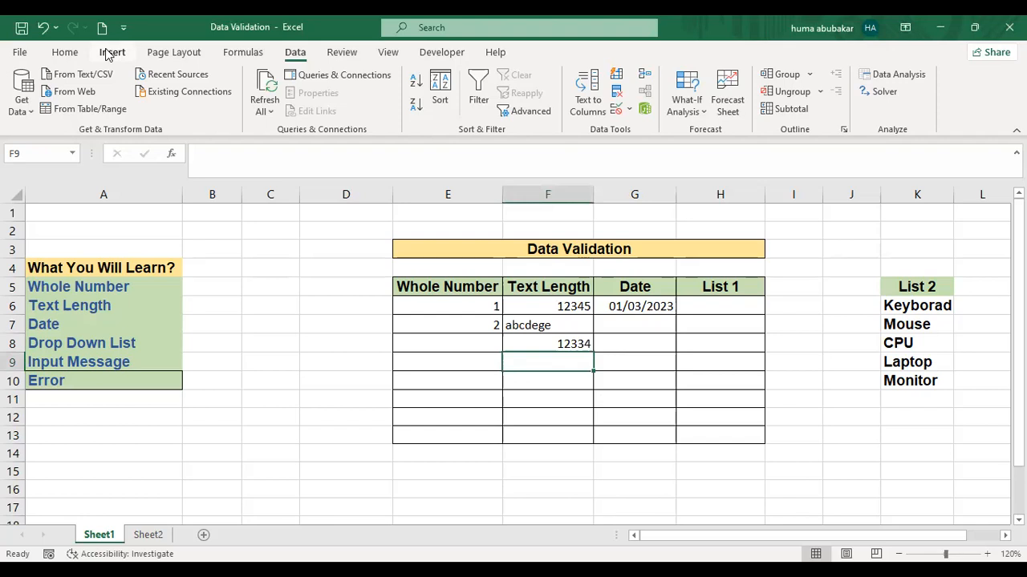
{"action": "left_click", "coordinate": [120, 55]}
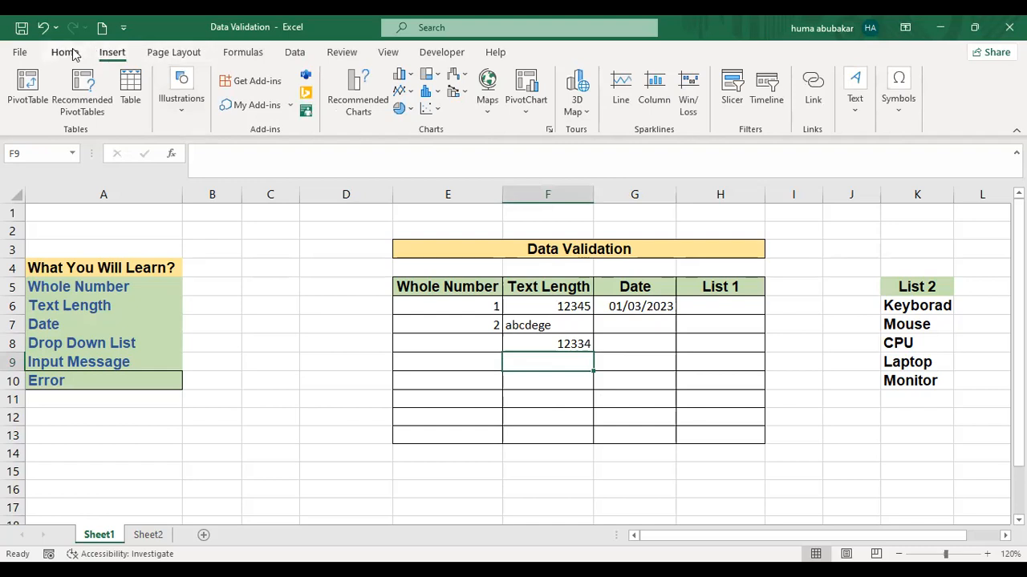
{"action": "left_click", "coordinate": [814, 101]}
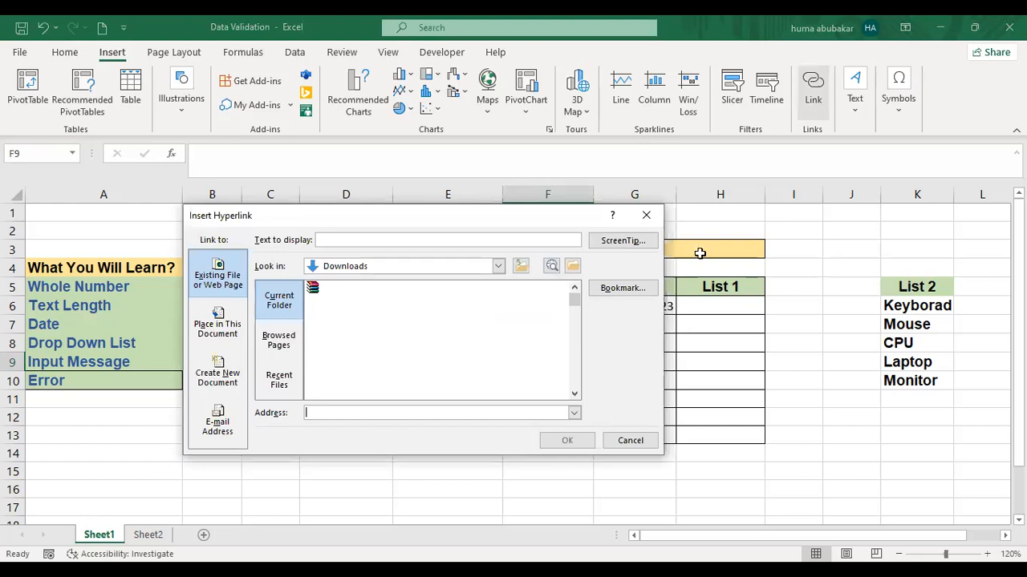
{"action": "key", "text": "Escape"}
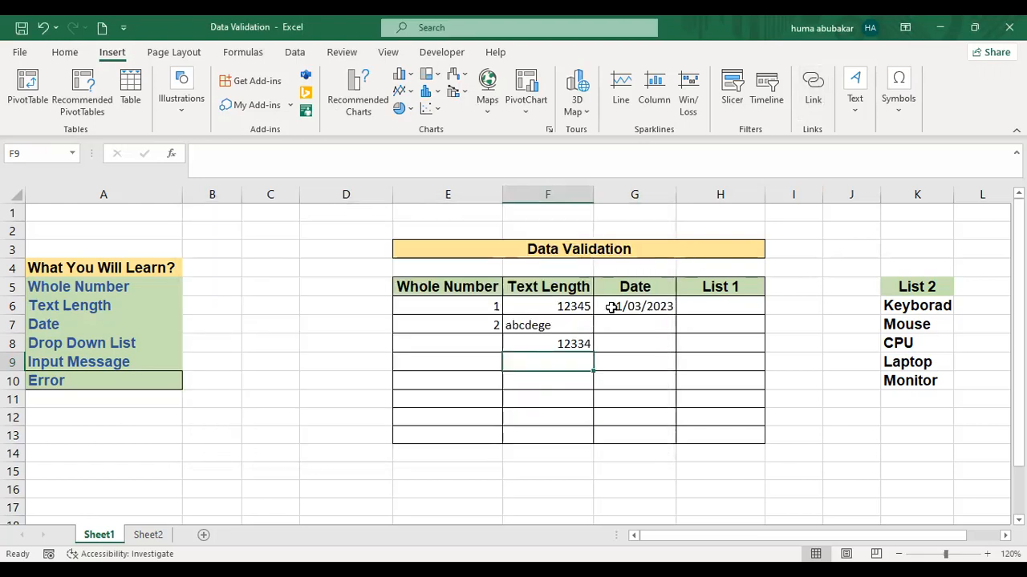